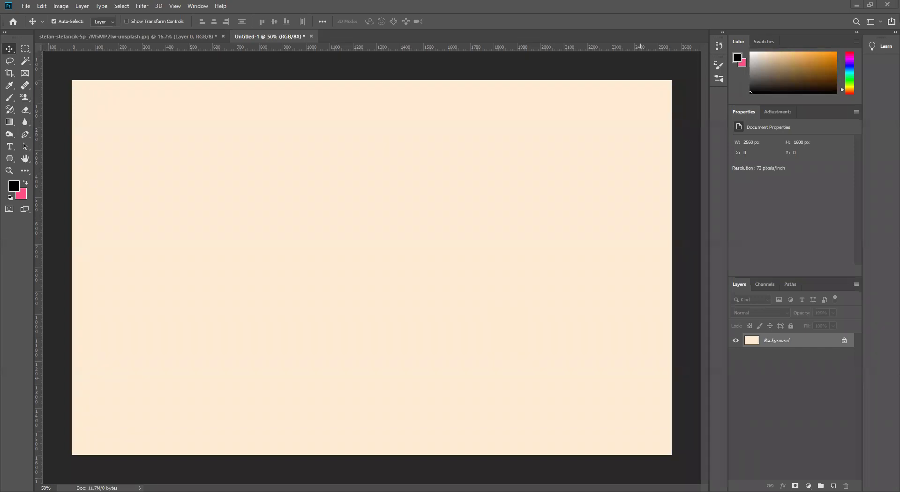
key(ctrl+Tab)
drag(393, 247, 374, 296)
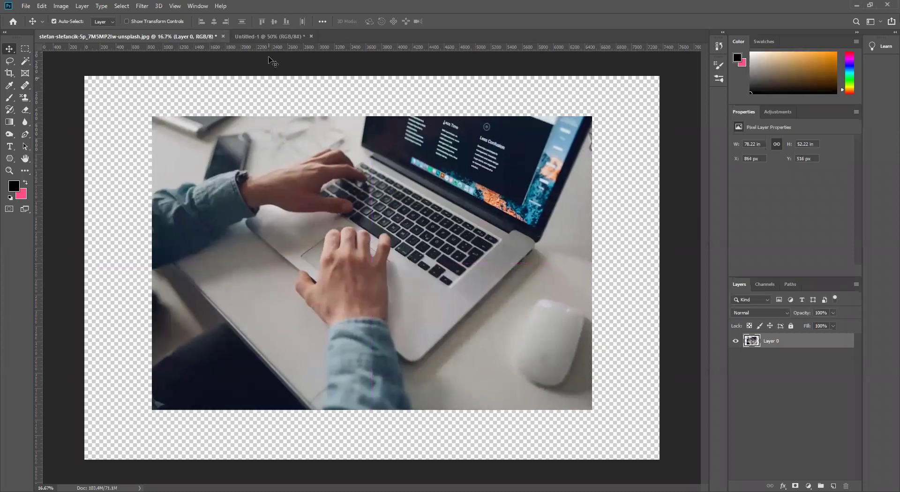
click(281, 36)
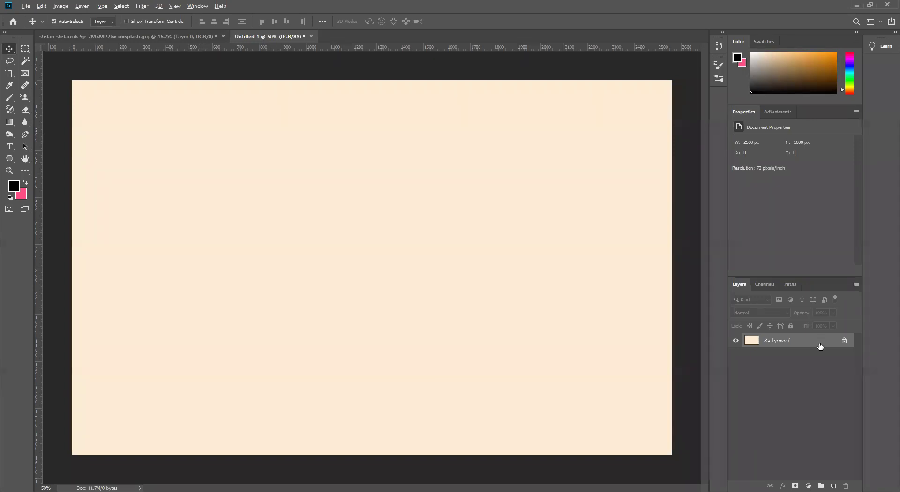
Fill the Background layer of the Untitled-1 document with the black foreground color
key(alt+BackSpace)
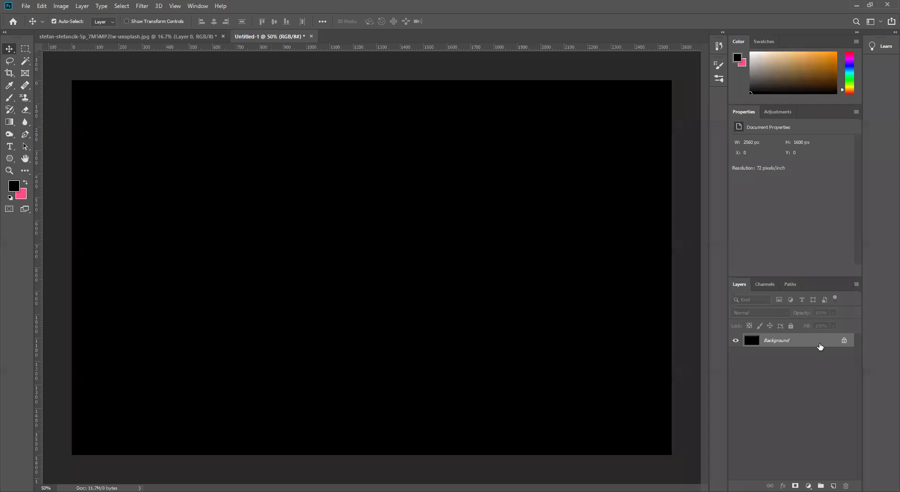
key(ctrl+BackSpace)
key(alt+BackSpace)
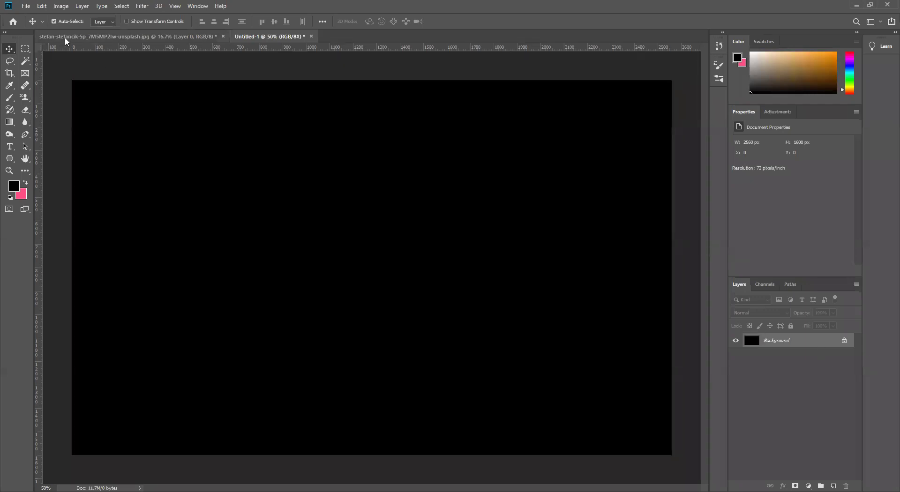
Set the foreground color to dark grey #161616 and fill the Background layer with it
click(15, 186)
text(191919)
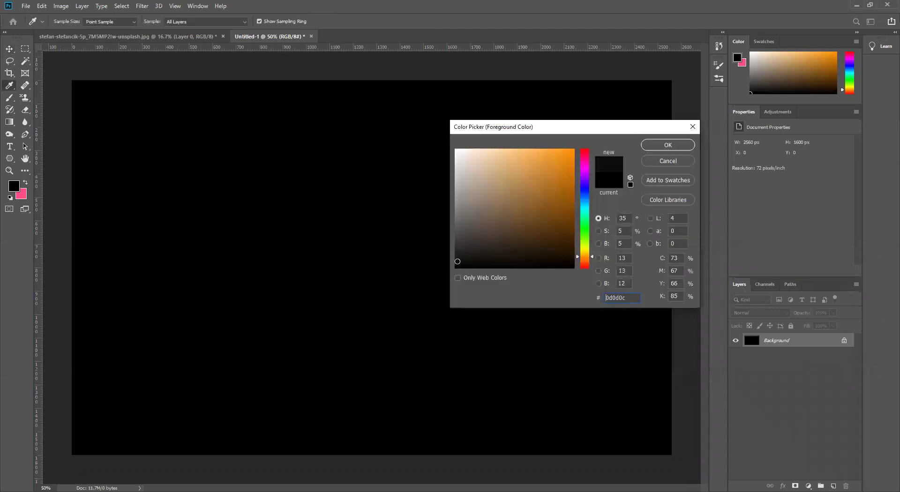
click(668, 144)
key(alt+BackSpace)
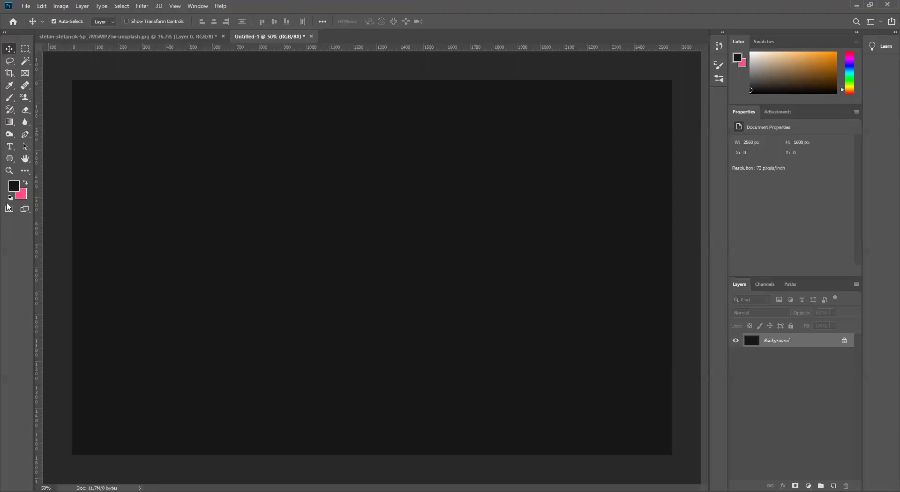
Try drawing a five-sided polygon about 329 × 330 px with the Polygon Tool in the canvas's upper-left area
click(13, 162)
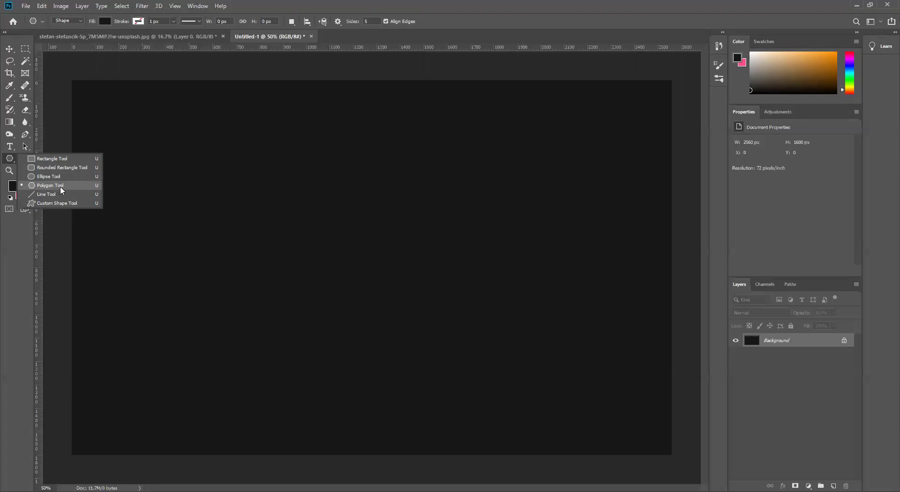
click(32, 185)
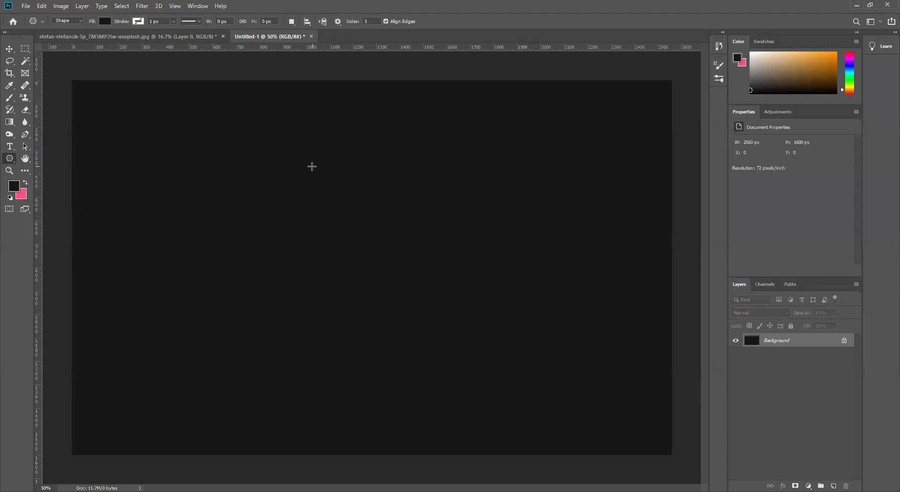
drag(292, 185, 322, 213)
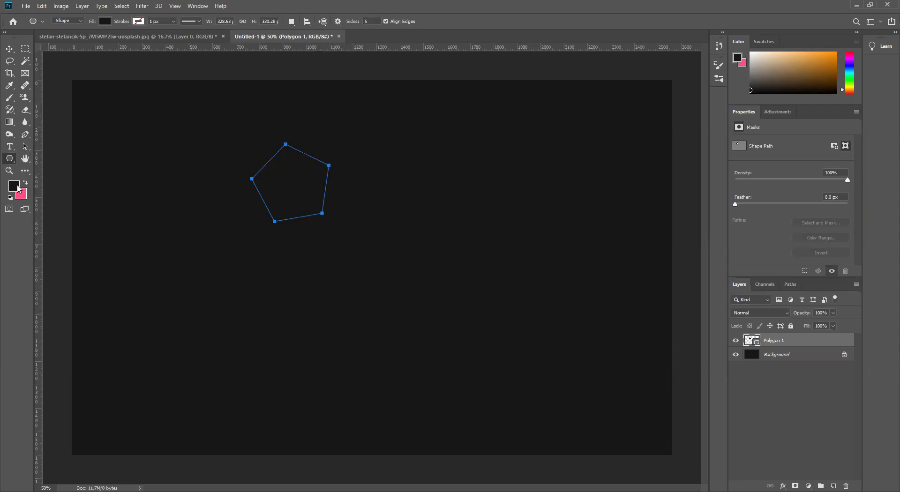
key(ctrl+z)
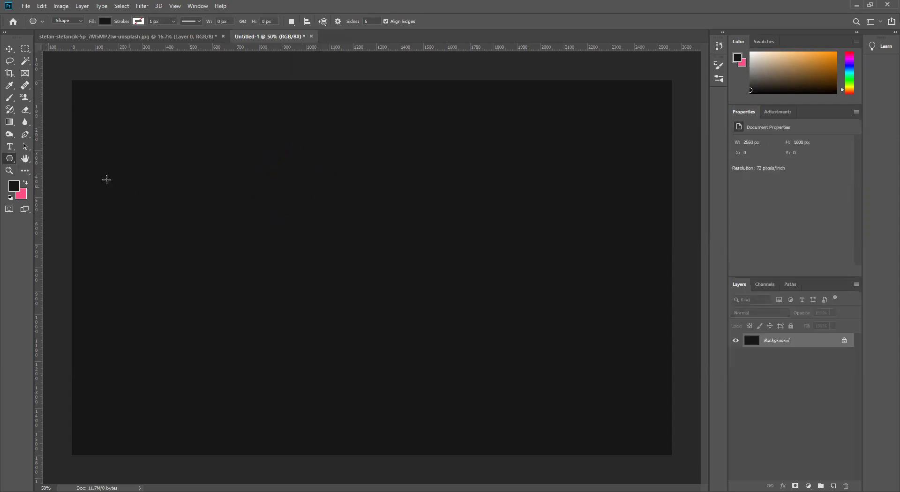
Set the foreground color to magenta #d100d9
click(14, 186)
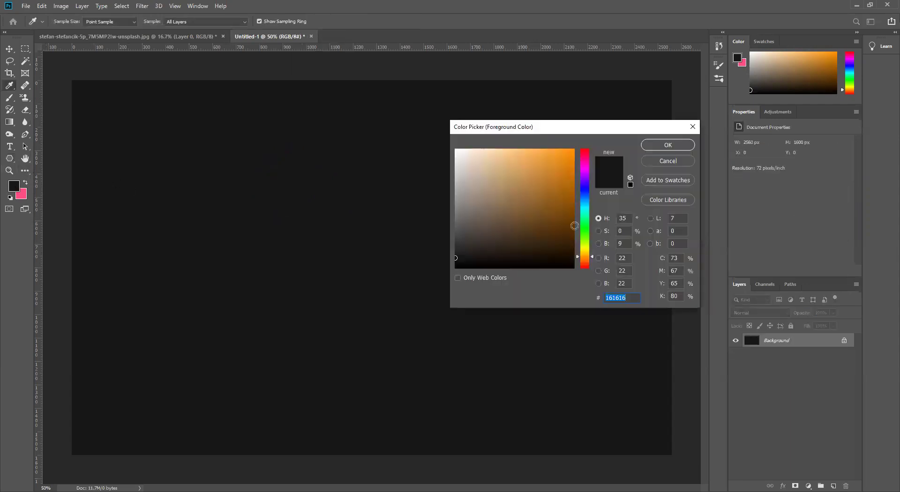
text(ffffff)
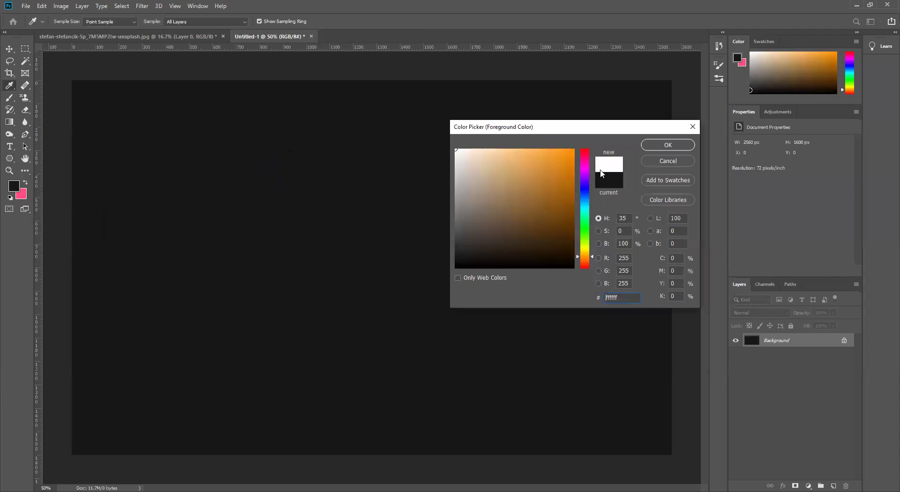
click(584, 169)
mouse_move(571, 153)
mouse_down()
mouse_move(580, 145)
mouse_move(595, 167)
mouse_up()
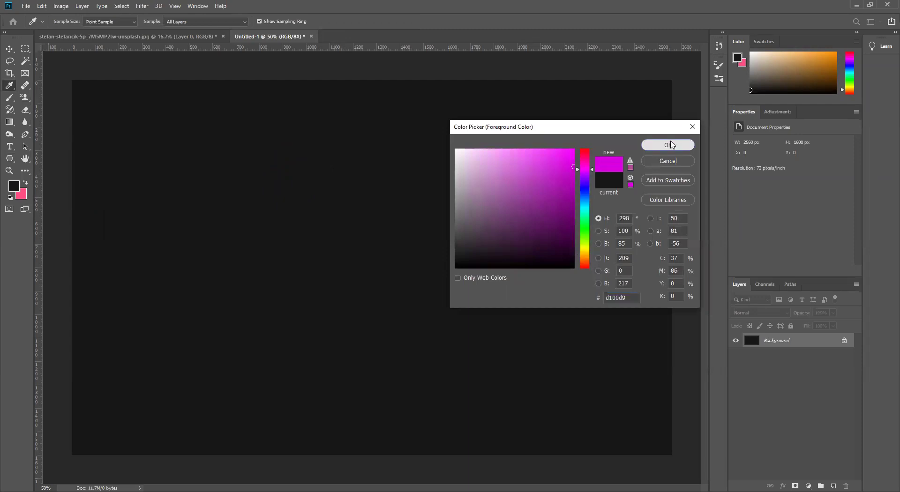
click(667, 145)
Create a magenta polygon shape with 8 sides, 100 px wide and 100 px high, in the upper-left part of the canvas
key(u)
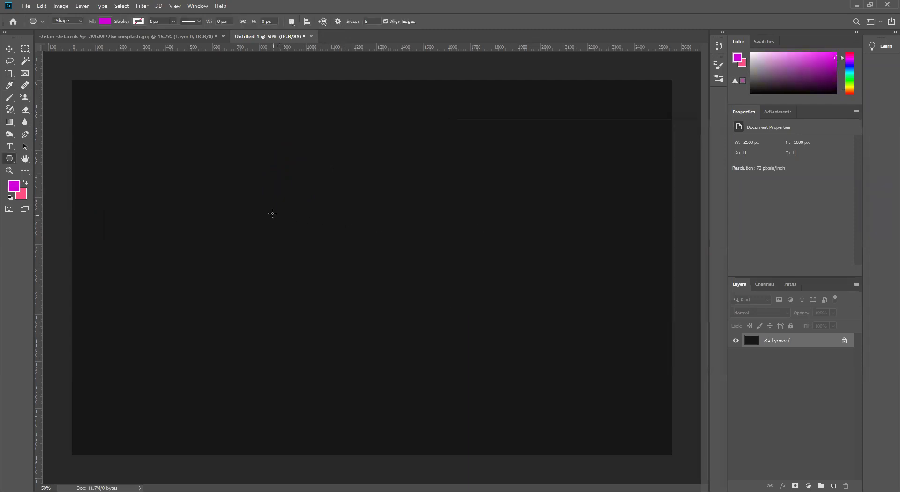
click(272, 213)
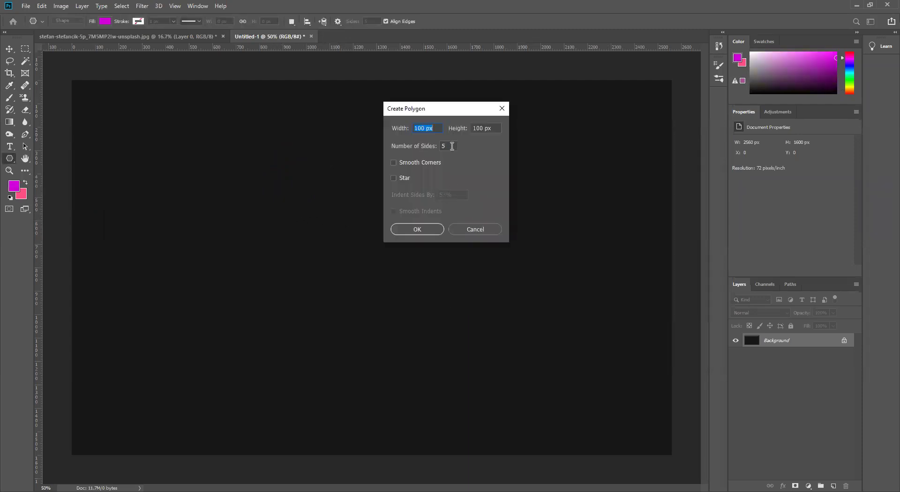
double_click(443, 146)
text(8)
click(417, 229)
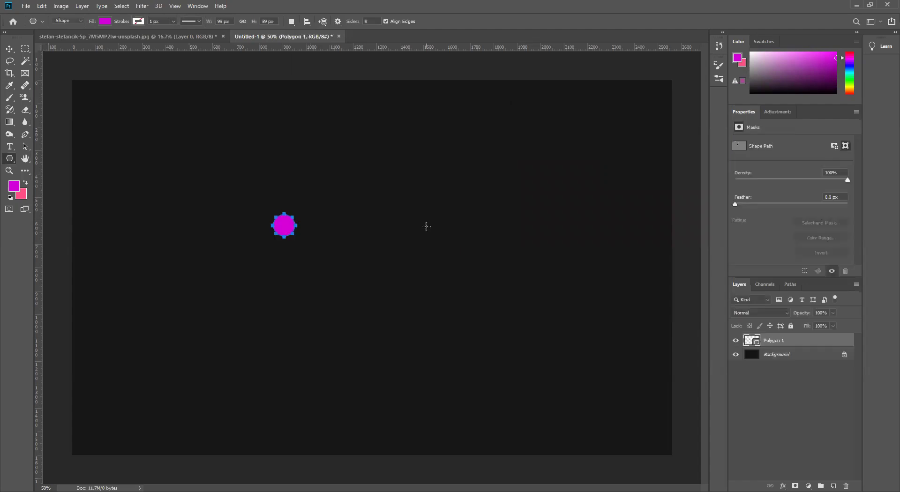
Move the magenta octagon so its center sits at about X 890 px, Y 502 px
click(10, 50)
drag(282, 229, 292, 212)
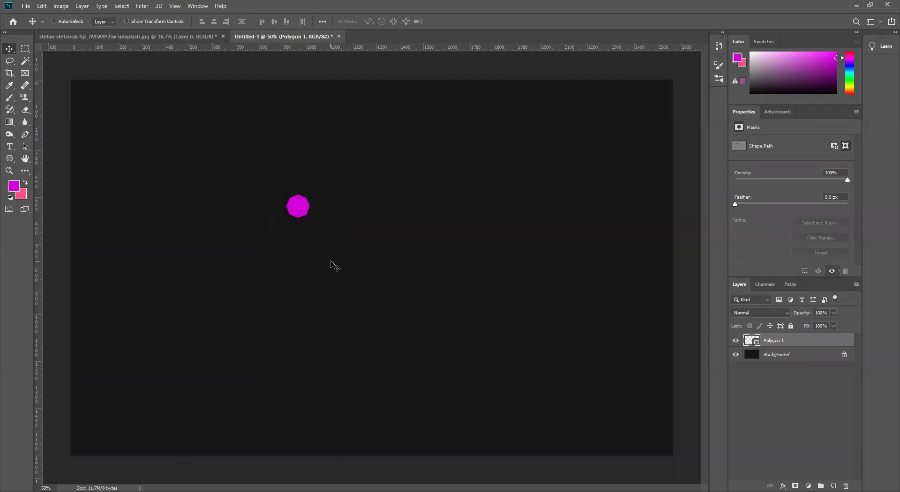
key(ctrl+plus)
drag(315, 222, 291, 193)
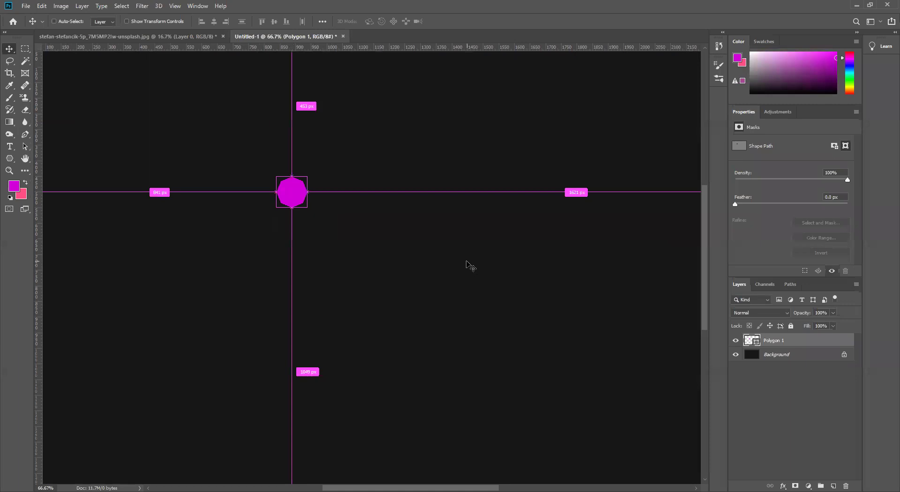
Rotate the octagon 20° with Free Transform around a reference point placed below it at about X 881 px, Y 749 px
key(ctrl+t)
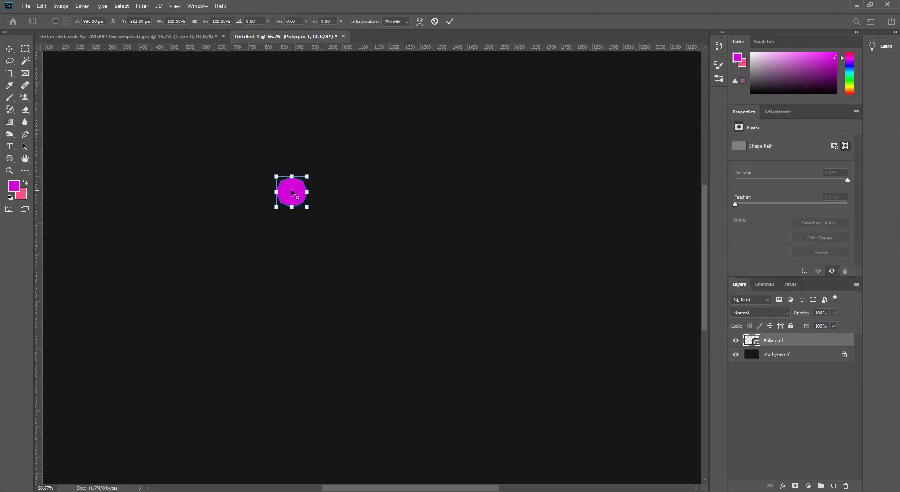
drag(291, 192, 292, 230)
drag(289, 228, 289, 270)
drag(289, 270, 289, 270)
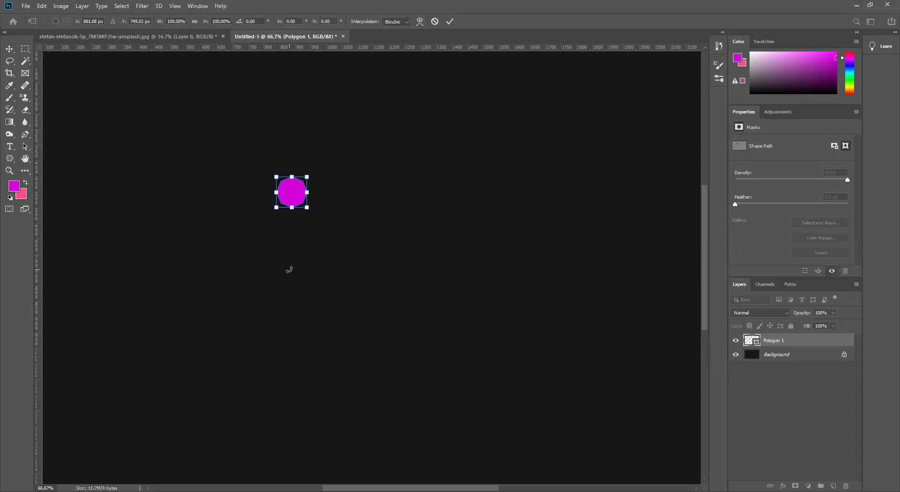
click(245, 22)
text(20)
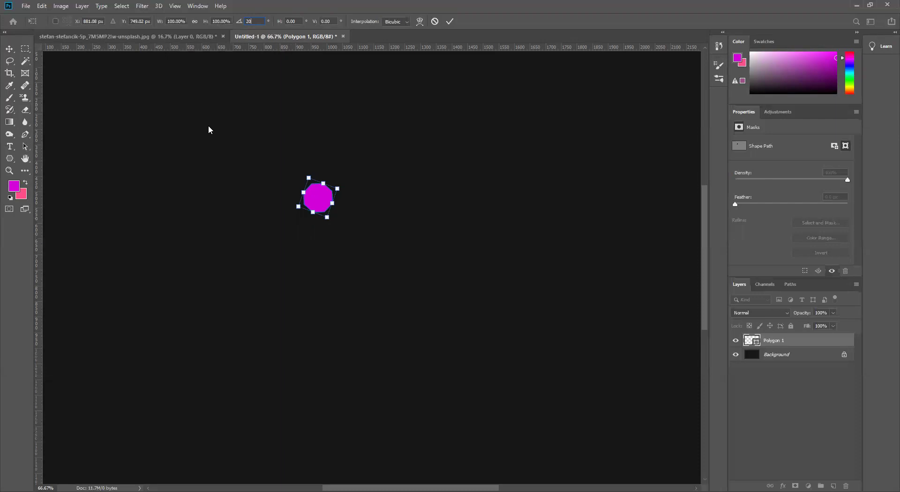
click(450, 21)
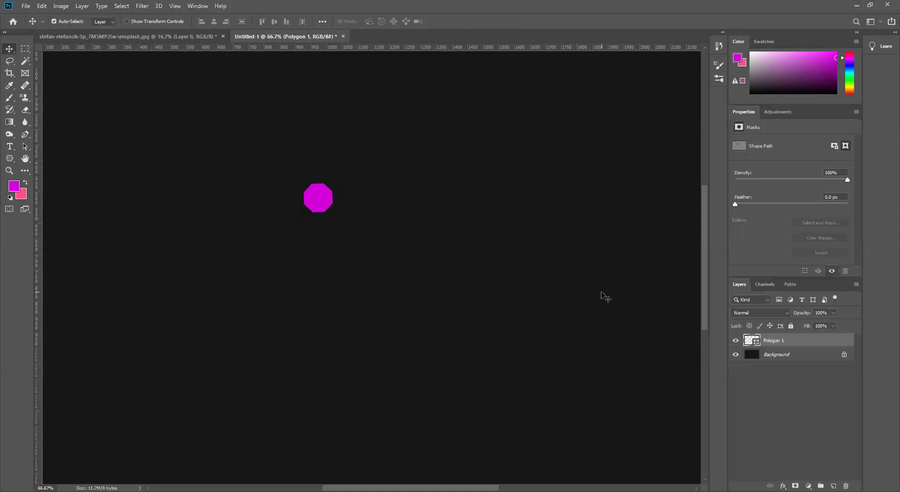
Repeat the 20° rotation on duplicates of the octagon until 17 copies complete a full ring
key(ctrl)
key(ctrl+shift+alt+t)
key(ctrl+alt+shift+t)
key(ctrl+alt+shift+t)
key(ctrl+alt+shift+t)
key(ctrl+alt+shift+t)
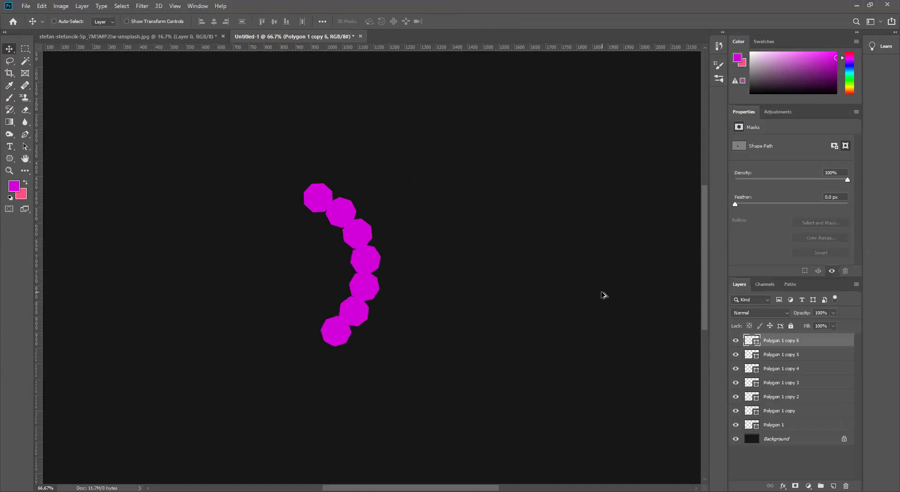
key(ctrl+alt+shift+t)
key(ctrl+alt+shift+t)
key(ctrl+alt+shift+t)
key(ctrl+alt+shift+t)
key(ctrl+alt+shift+t)
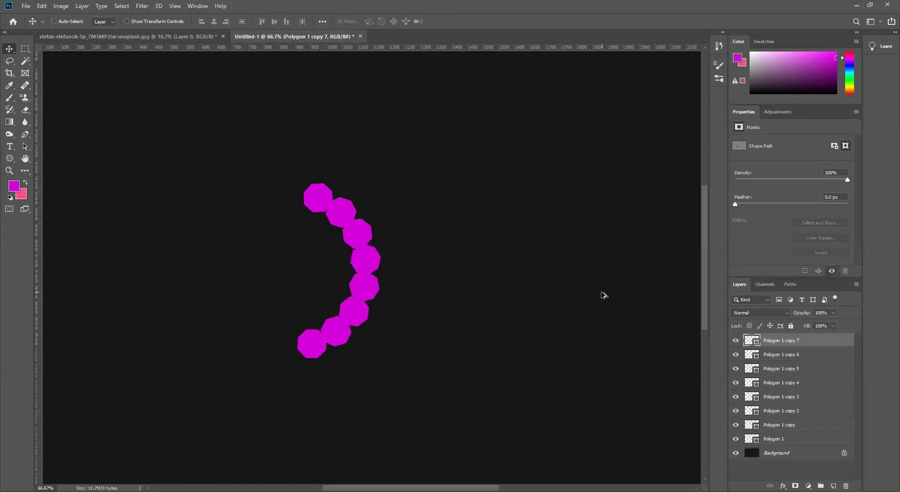
key(ctrl+alt+shift+t)
key(ctrl+alt+shift+t)
key(ctrl+alt+shift+t)
key(ctrl+alt+shift+t)
key(ctrl+alt+shift+t)
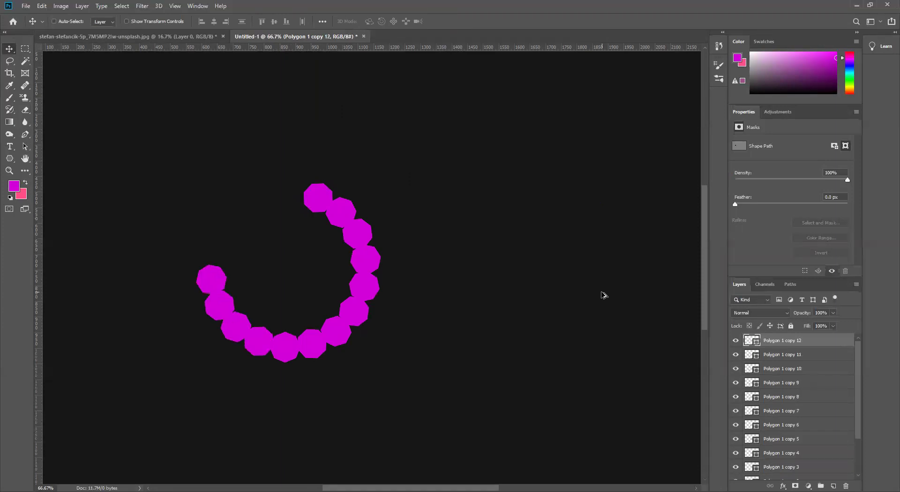
key(ctrl+alt+shift+t)
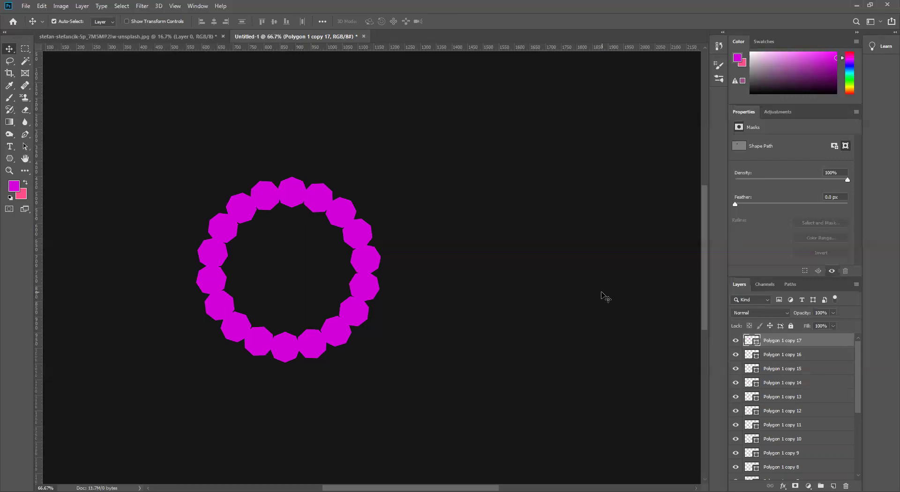
Undo all the rotated octagon copies, the 20° rotation and the move of the original octagon
key(ctrl+z)
key(ctrl+z)
key(ctrl+z)
key(ctrl+z)
key(ctrl+z)
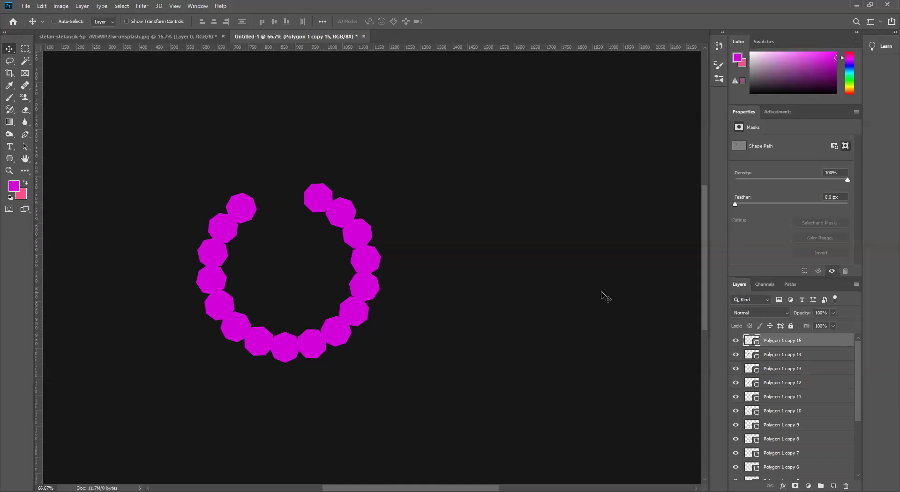
key(ctrl+z)
key(ctrl+z)
key(ctrl+z)
key(ctrl+z)
key(ctrl+z)
key(ctrl+z)
key(ctrl+z)
key(ctrl+z)
key(ctrl+z)
key(ctrl+z)
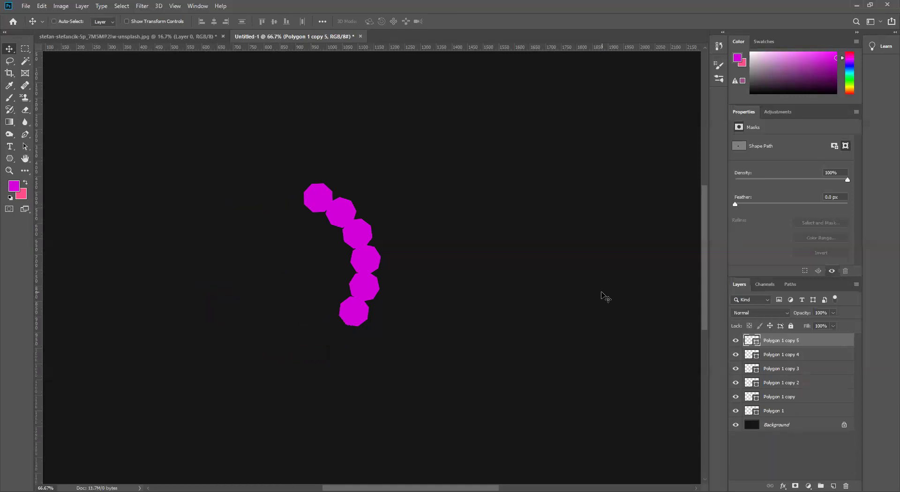
key(ctrl+z)
key(ctrl+z)
key(ctrl+z)
key(ctrl+z)
key(ctrl+z)
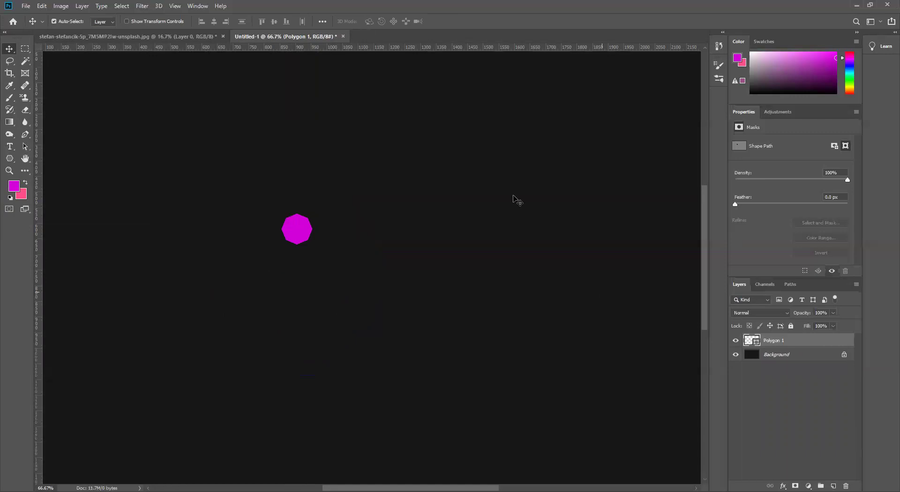
Move the octagon up and to the left so its center sits at about X 838 px, Y 442 px
drag(300, 231, 275, 174)
key(h)
double_click(277, 177)
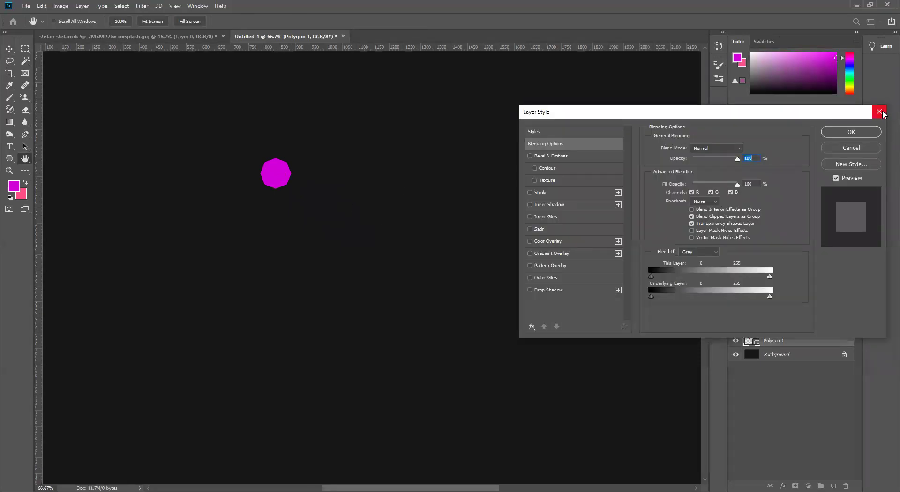
key(Escape)
key(ctrl)
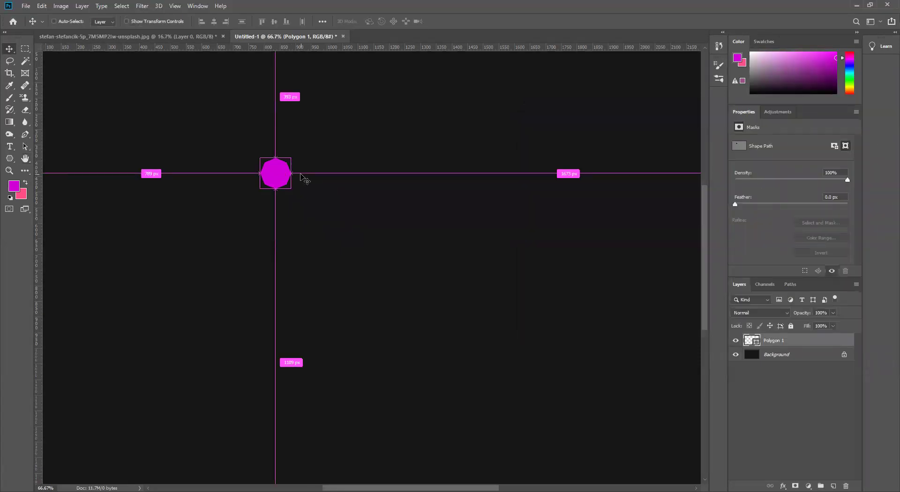
Try placing a duplicate of the octagon about 217 px directly below the original
key(ctrl+t)
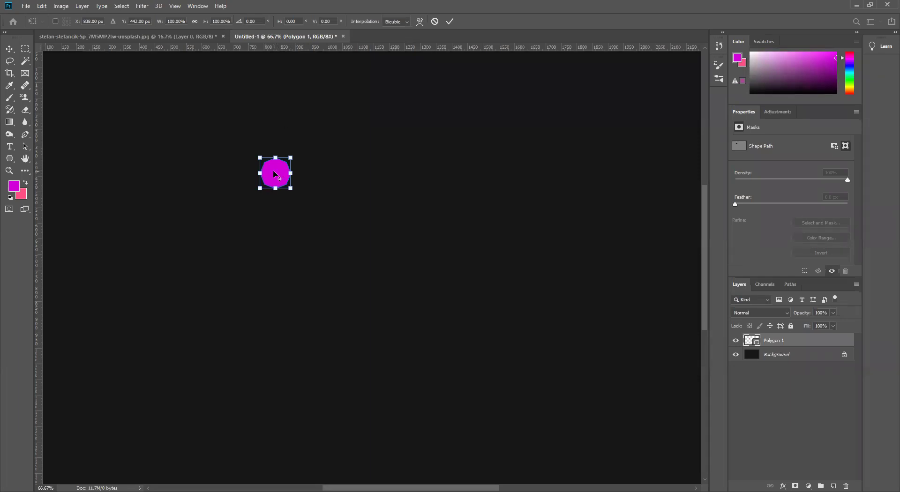
click(9, 50)
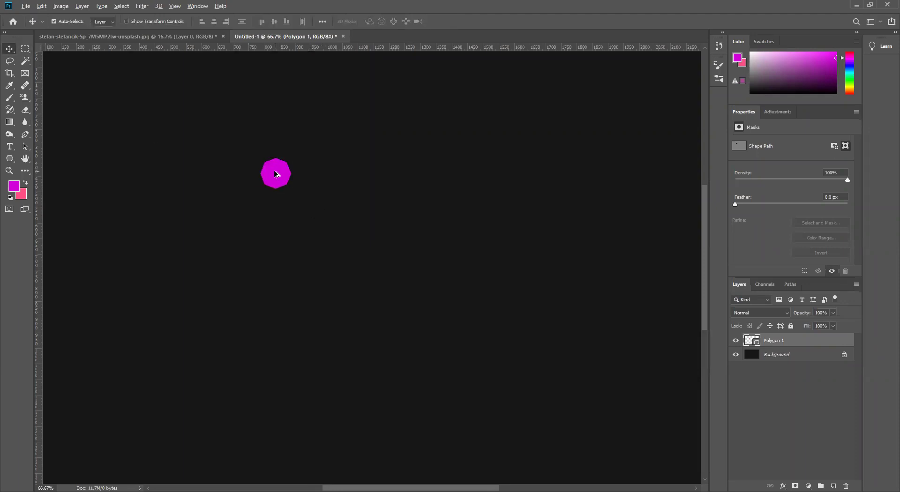
drag(277, 175, 277, 243)
key(ctrl)
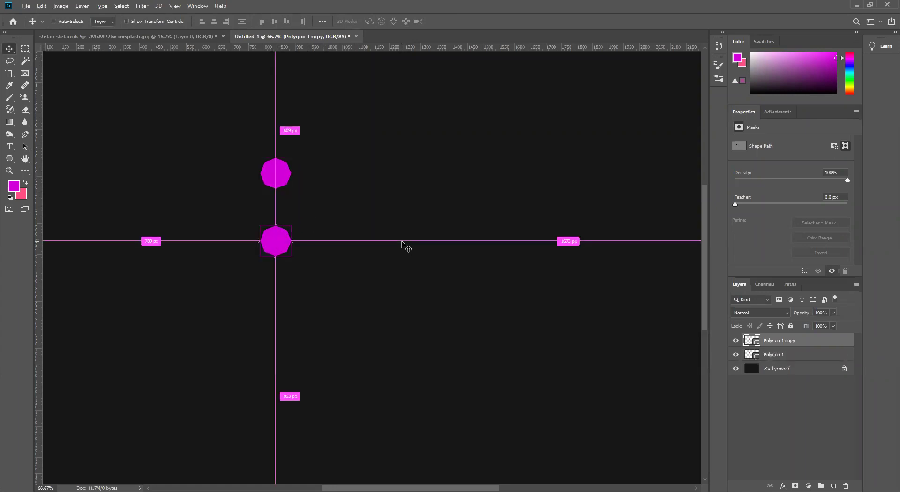
key(ctrl+z)
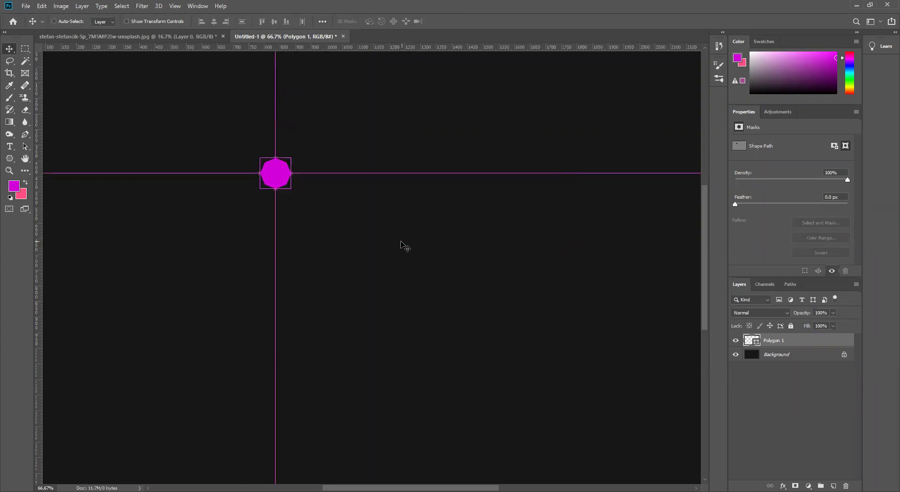
Rotate the octagon by 20° around a reference point placed below it at about X 829 px, Y 712 px
key(ctrl+t)
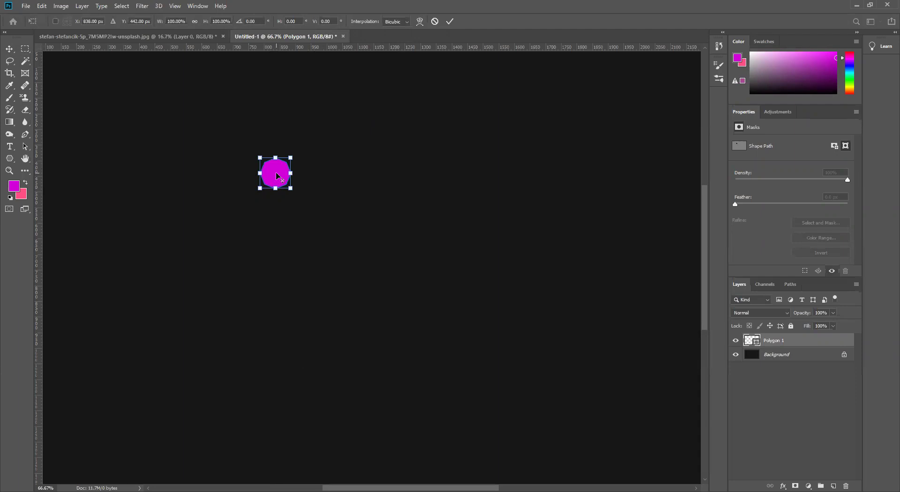
drag(277, 176, 272, 258)
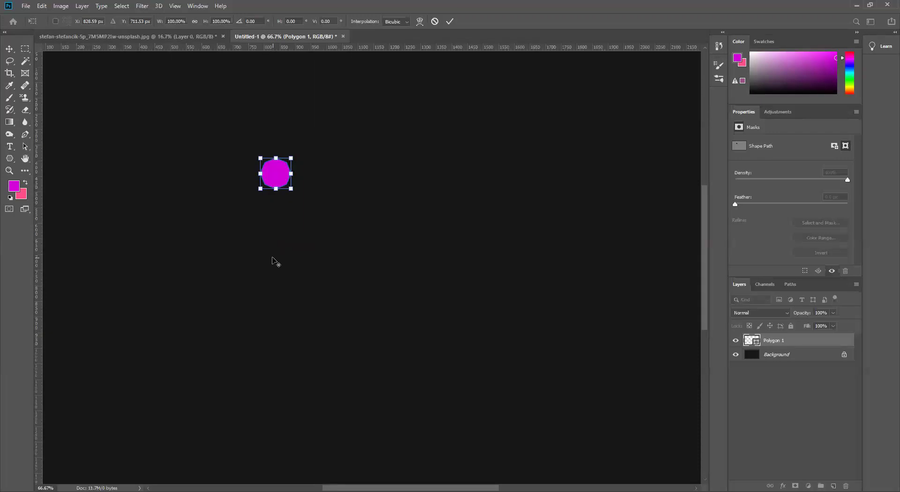
click(250, 22)
text(15)
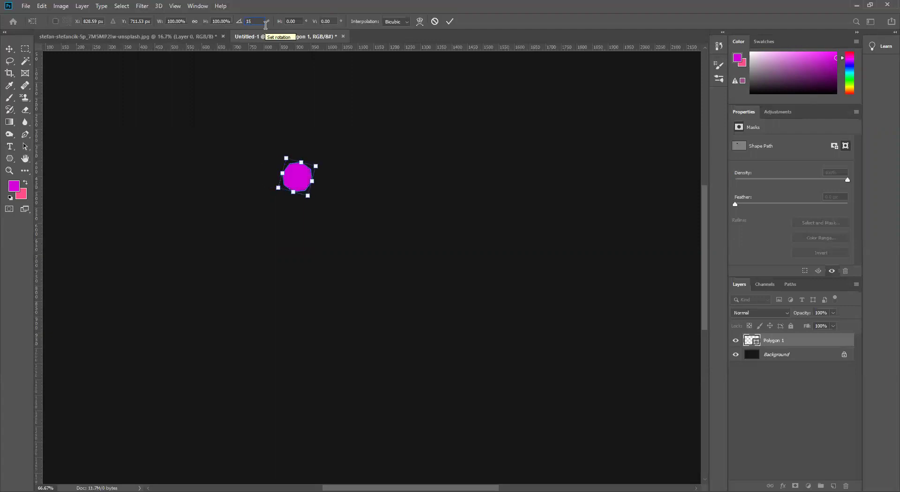
key(BackSpace)
key(BackSpace)
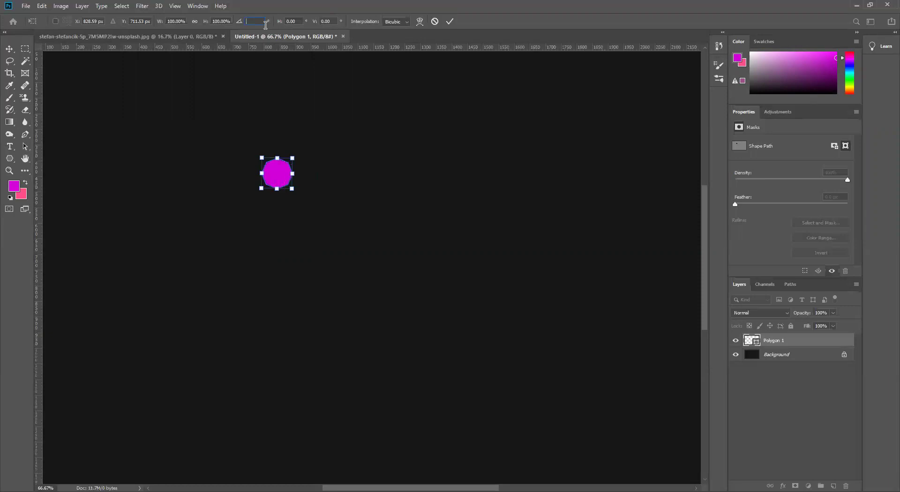
text(20)
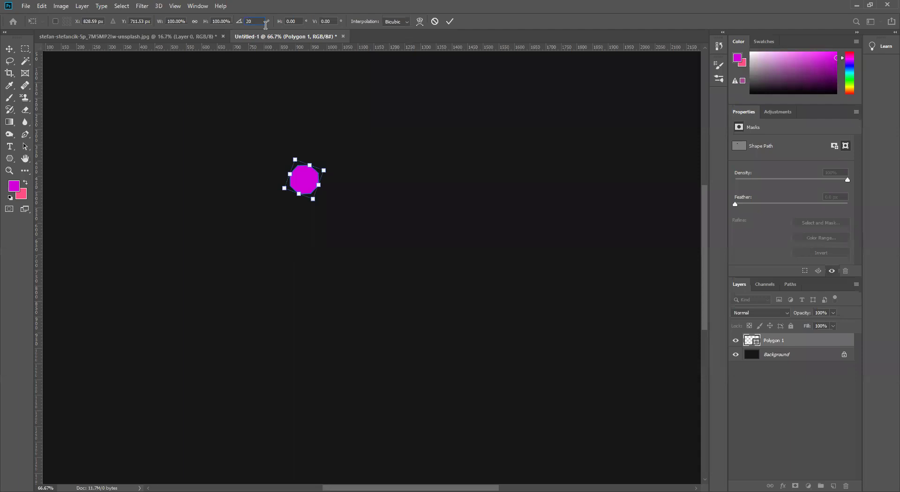
click(449, 23)
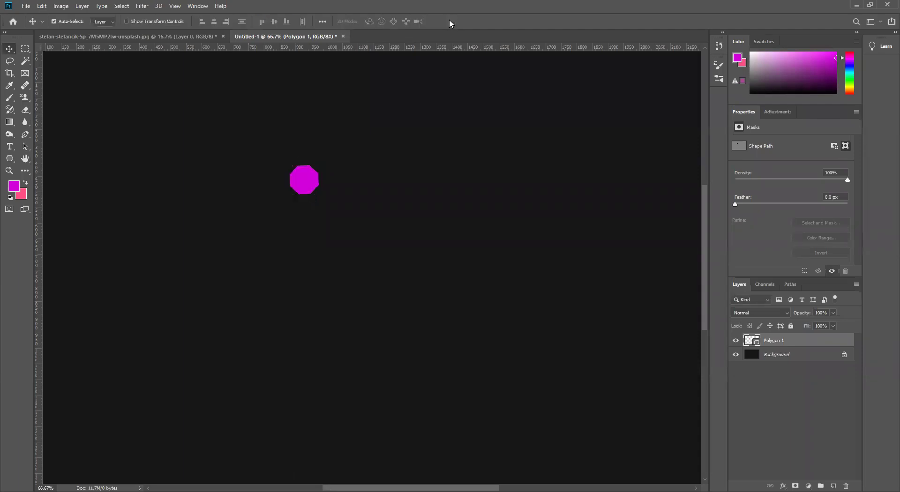
Duplicate the octagon with the same rotation 17 times until the copies close a full ring
key(ctrl)
key(ctrl+shift+alt+t)
key(ctrl+shift+alt+t)
key(ctrl+shift+alt+t)
key(ctrl+shift+alt+t)
key(ctrl+shift+alt+t)
key(ctrl+shift+alt+t)
key(ctrl+shift+alt+t)
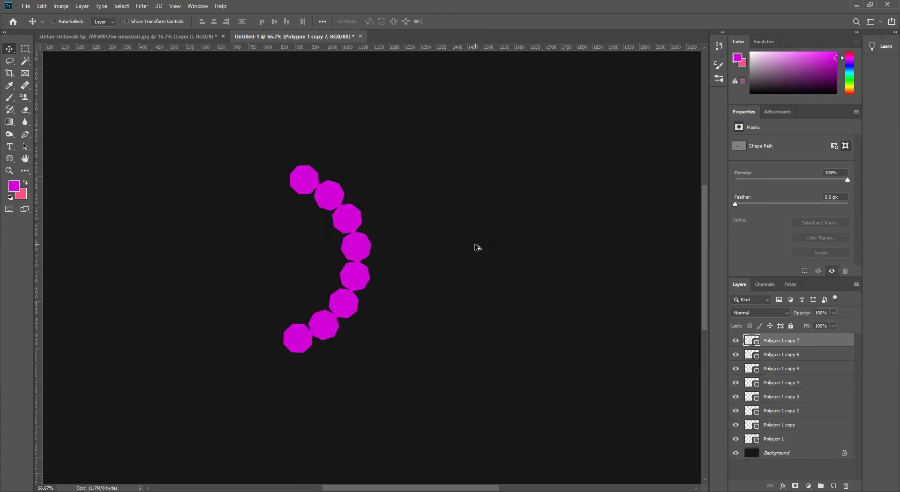
key(ctrl+shift+alt+t)
key(ctrl+shift+alt+t)
key(ctrl+shift+alt+t)
key(ctrl+shift+alt+t)
key(ctrl+shift+alt+t)
key(ctrl+shift+alt+t)
key(ctrl+shift+alt+t)
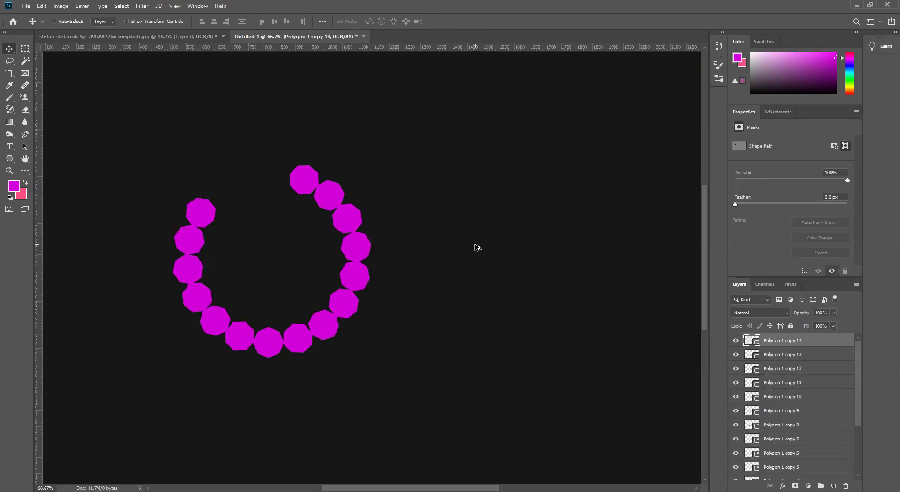
key(ctrl+shift+alt+t)
key(ctrl+shift+alt+t)
key(ctrl+shift+alt+t)
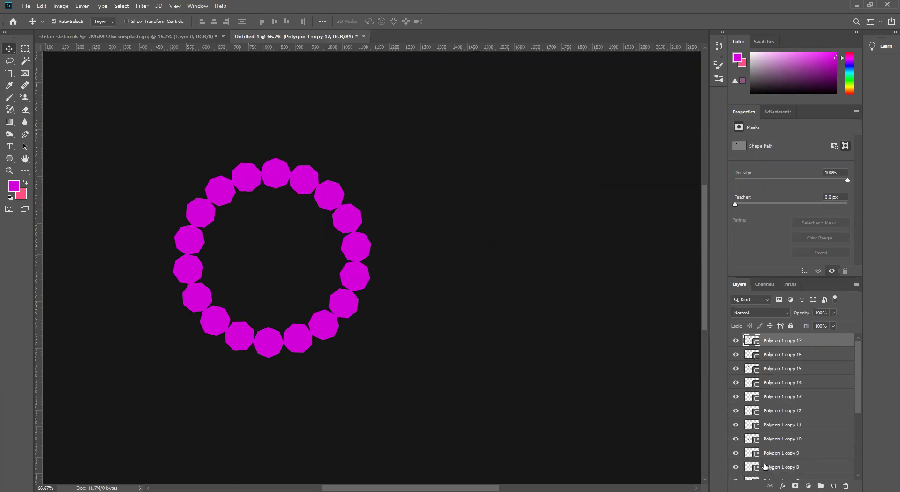
Undo all the rotated octagon copies and the 20° rotation, and remove the original octagon, leaving only the background layer
scroll(803, 370, down, 2)
scroll(815, 406, up, 2)
key(ctrl+z)
key(ctrl+z)
key(ctrl+z)
key(ctrl+z)
key(ctrl+z)
key(ctrl+z)
key(ctrl+z)
key(ctrl+z)
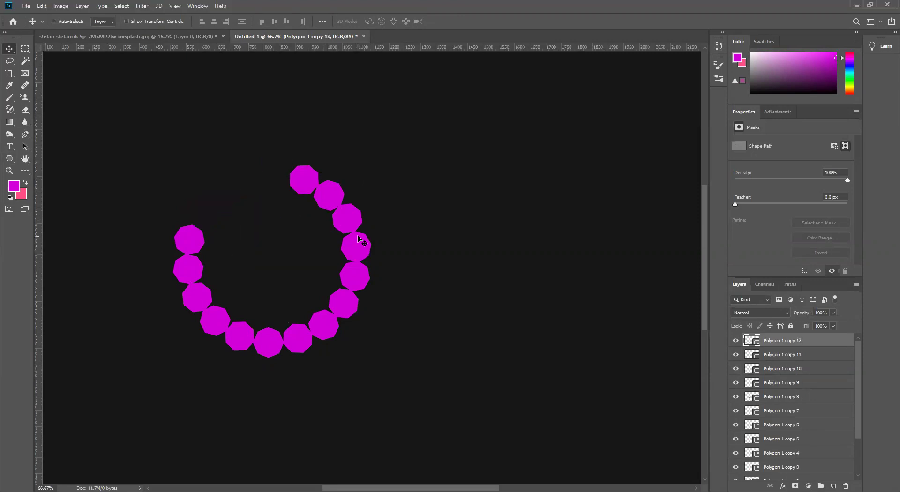
key(ctrl+z)
key(ctrl+z)
key(ctrl+z)
key(ctrl+z)
key(ctrl+z)
key(ctrl+z)
key(ctrl+z)
key(ctrl+z)
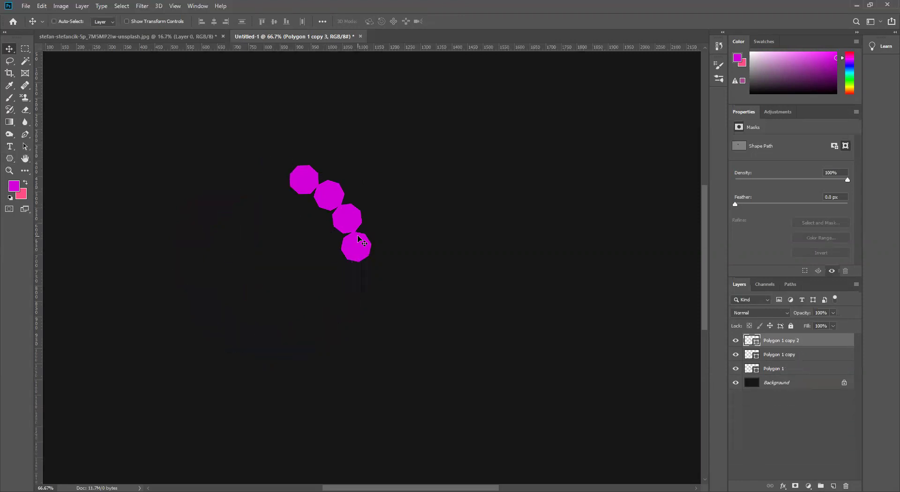
key(ctrl+z)
key(ctrl+z)
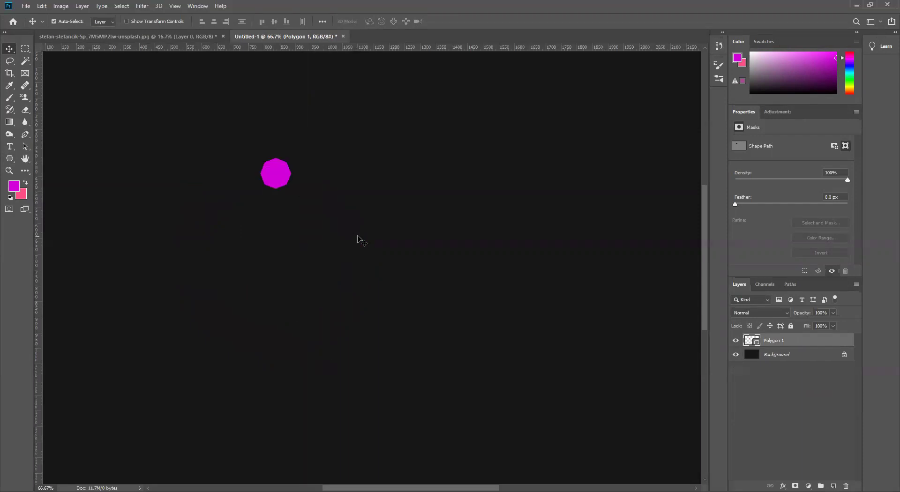
key(ctrl+z)
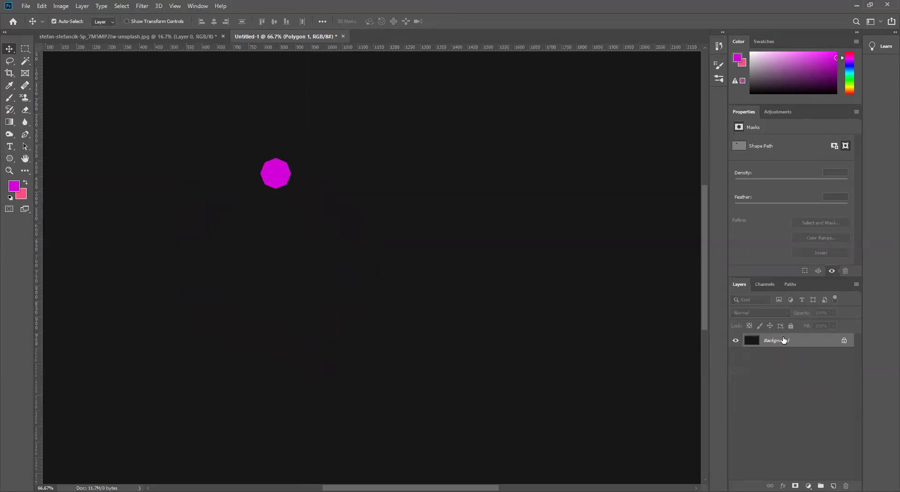
Draw a magenta eight-pointed star about 312 px wide with sides indented by 60% and smooth indents, and move it slightly down and to the left
click(10, 159)
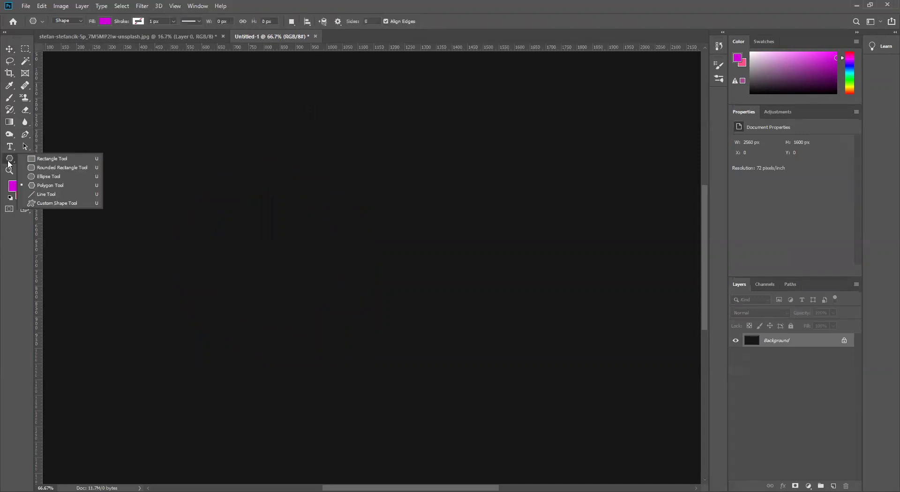
click(36, 185)
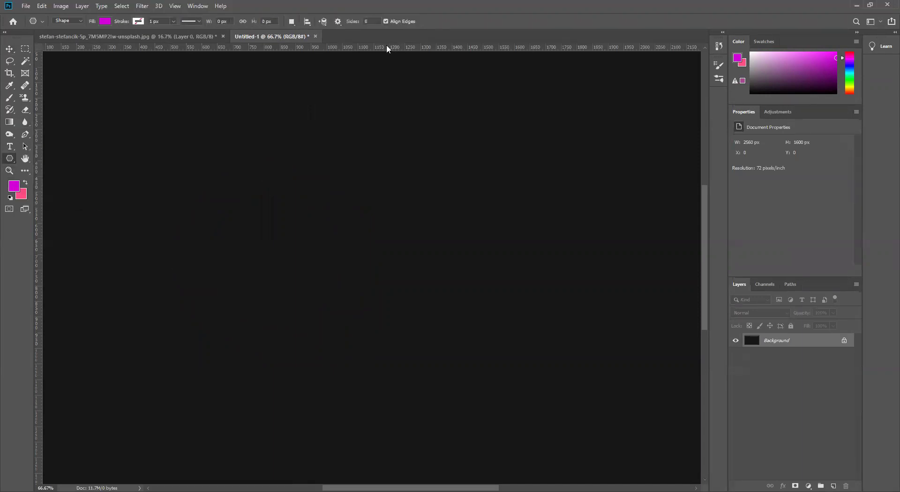
click(338, 22)
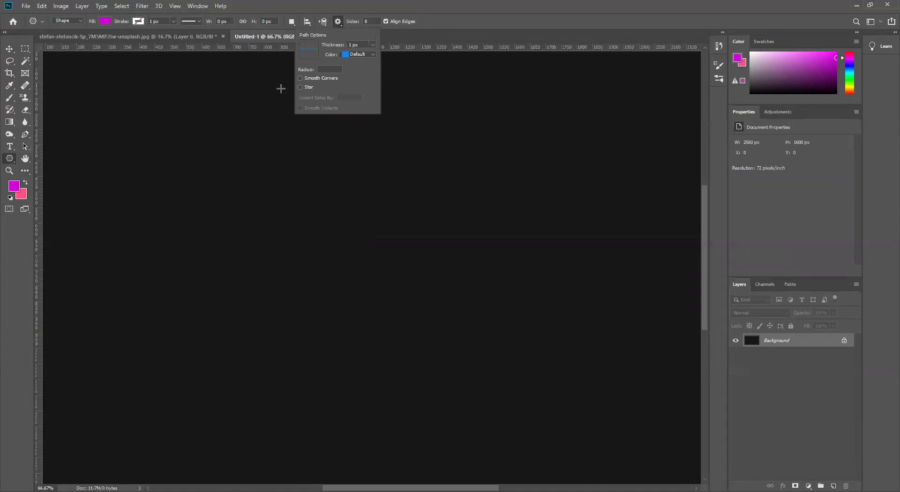
click(300, 87)
click(300, 79)
drag(352, 97, 332, 97)
text(60)
click(300, 79)
drag(250, 136, 299, 136)
click(10, 48)
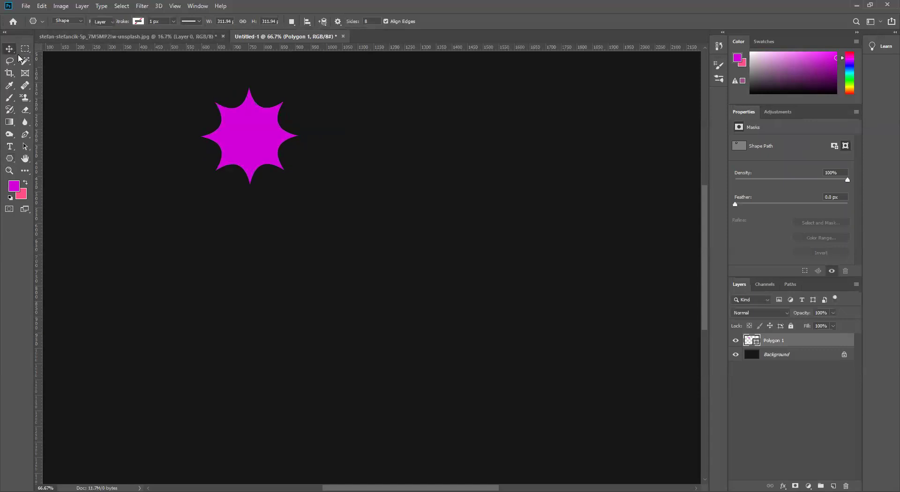
drag(219, 128, 233, 171)
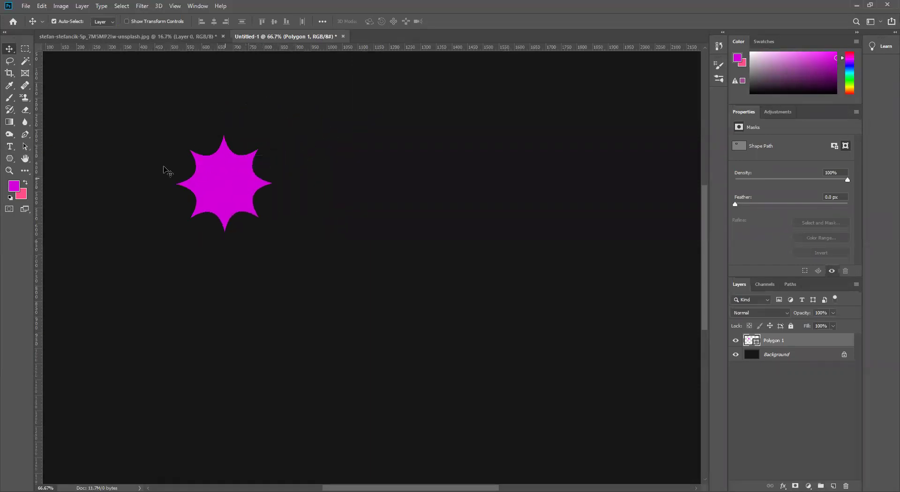
click(12, 159)
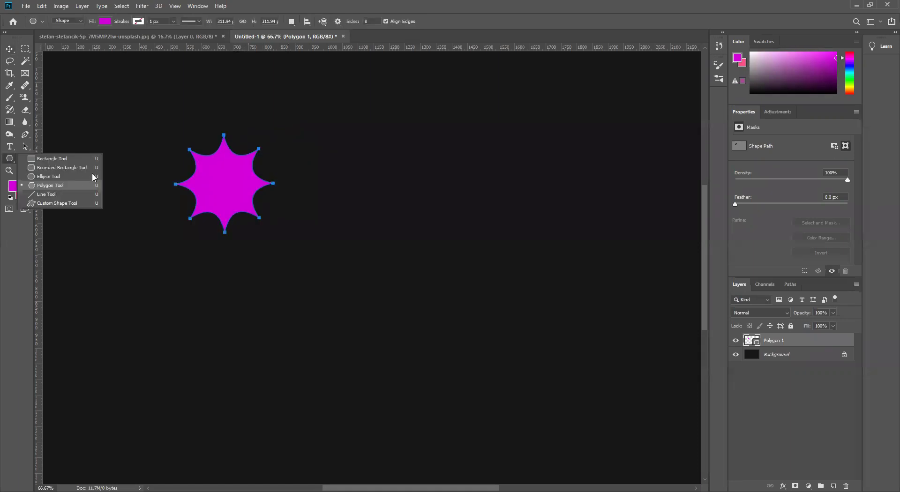
click(37, 178)
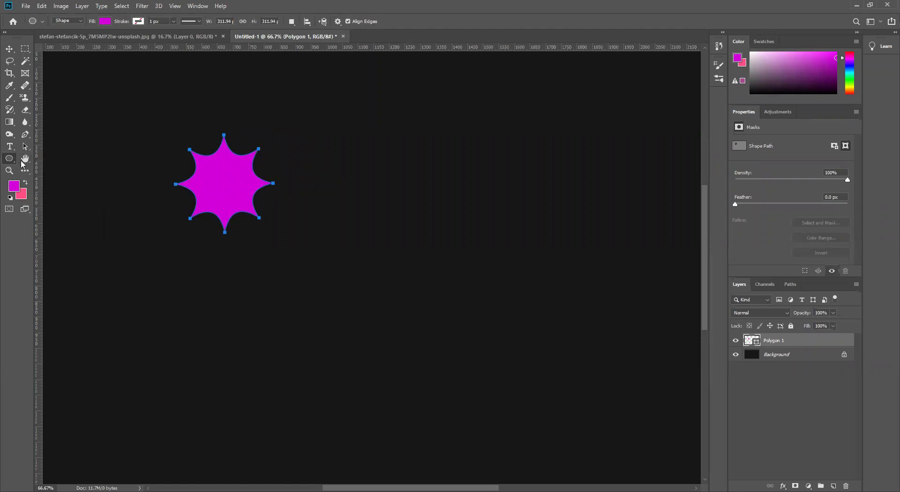
click(337, 22)
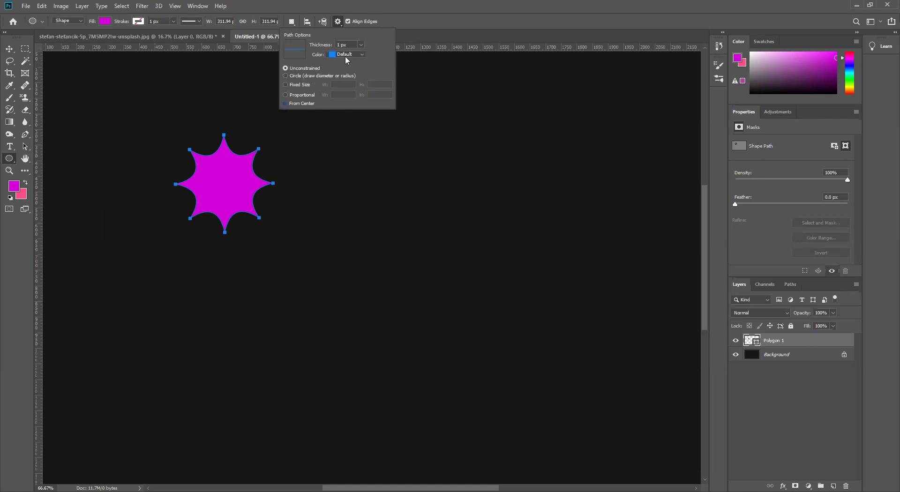
click(19, 257)
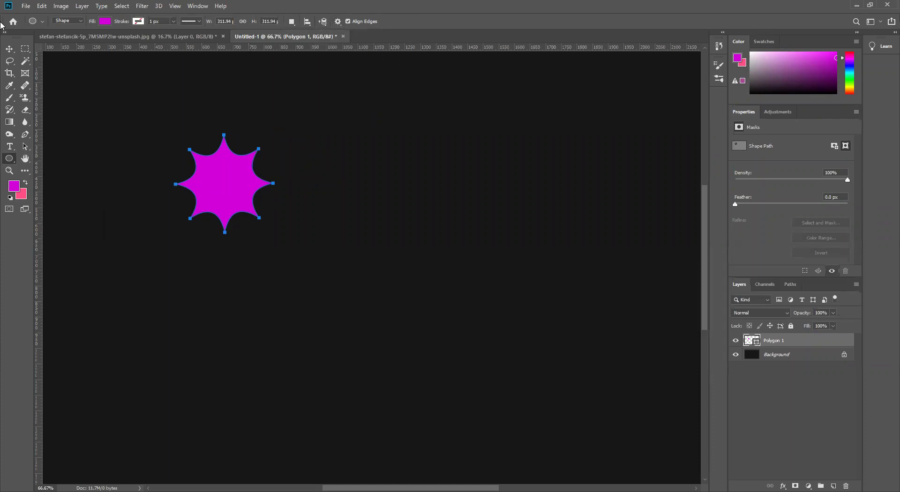
Move the star to the right and scale it down proportionally around its center to about 169 px wide
click(9, 49)
drag(249, 192, 313, 185)
click(323, 189)
key(ctrl+t)
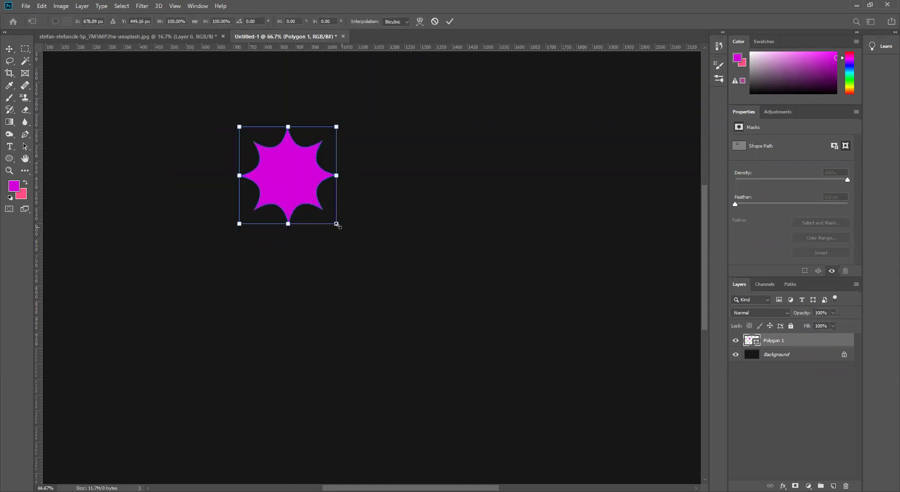
drag(336, 224, 314, 203)
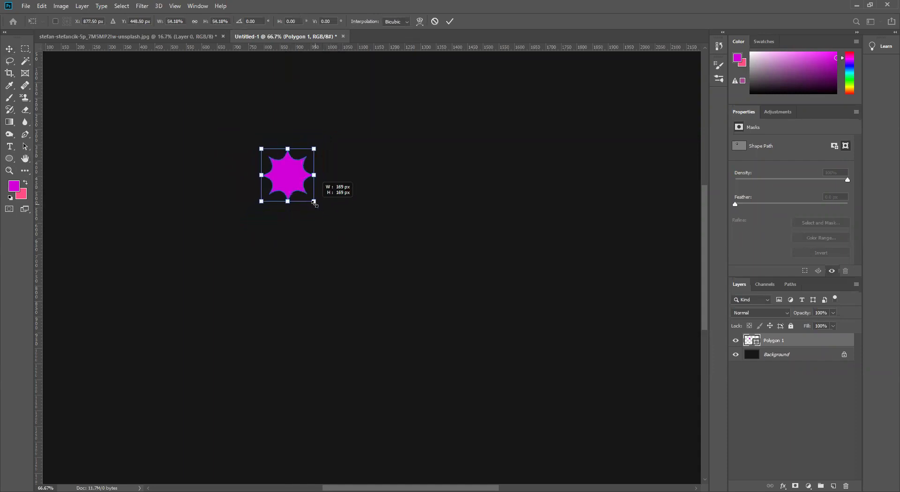
click(450, 22)
Rotate the star by 20° around its own center
key(ctrl)
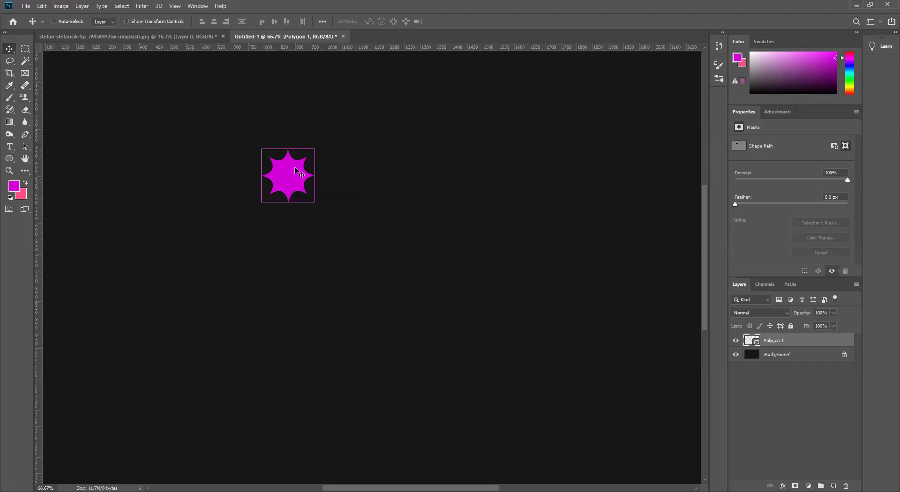
key(ctrl+t)
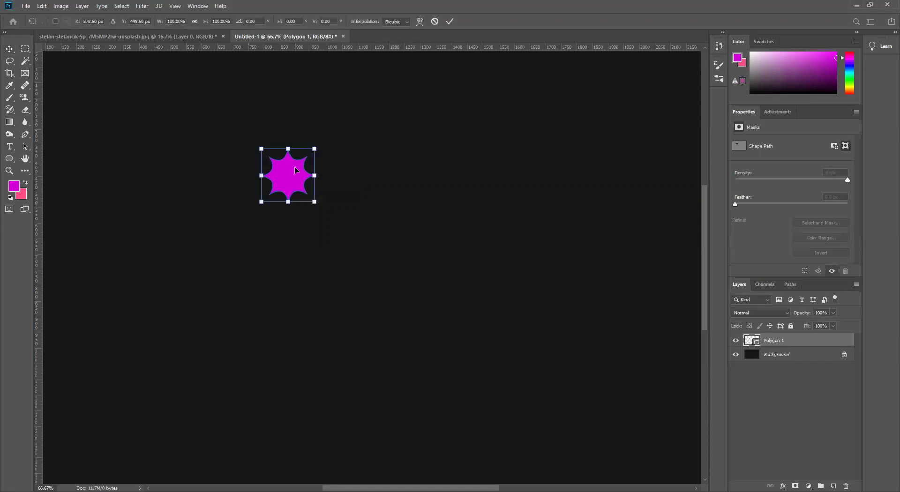
click(259, 20)
text(20)
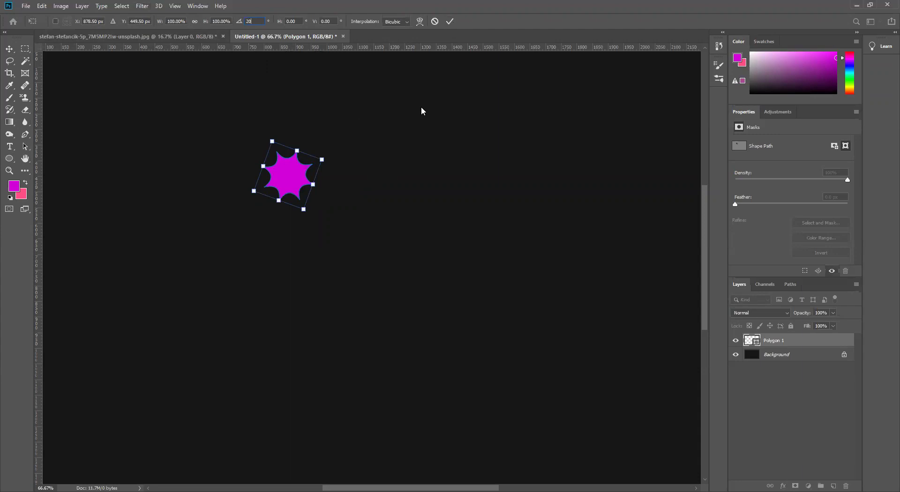
click(449, 21)
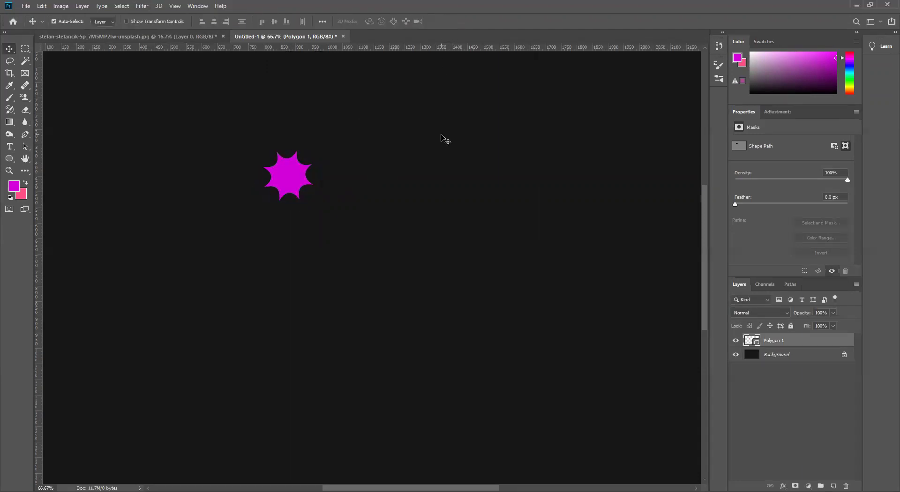
Repeat the 20° rotation on duplicates of the star until there are eight copies forming a dense spiky badge
key(ctrl)
key(ctrl+alt+shift+t)
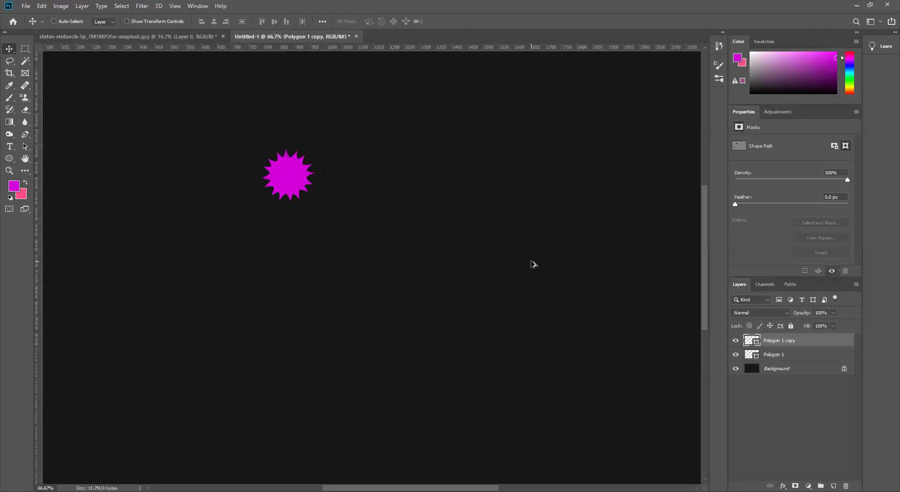
key(ctrl+alt+shift+t)
key(ctrl+alt+shift+t)
key(ctrl+alt+shift+t)
key(ctrl+alt+shift+t)
key(ctrl+alt+shift+t)
key(ctrl+alt+shift+t)
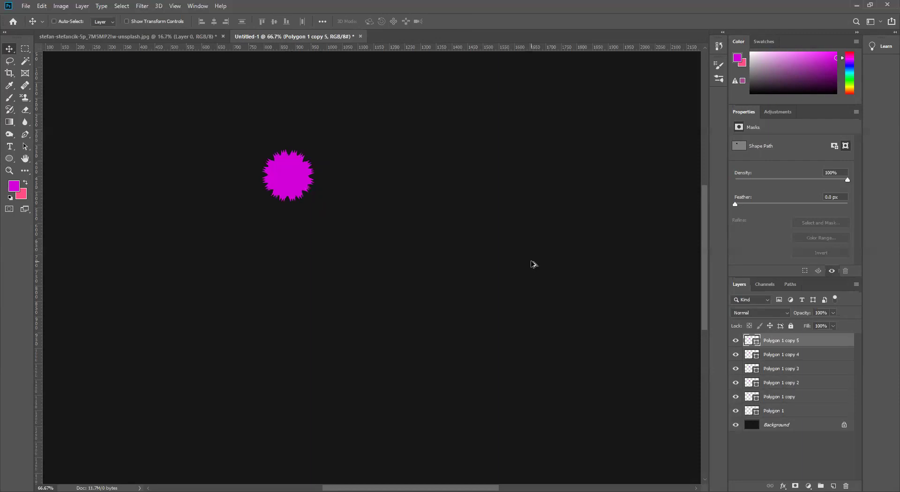
key(ctrl+alt+shift+t)
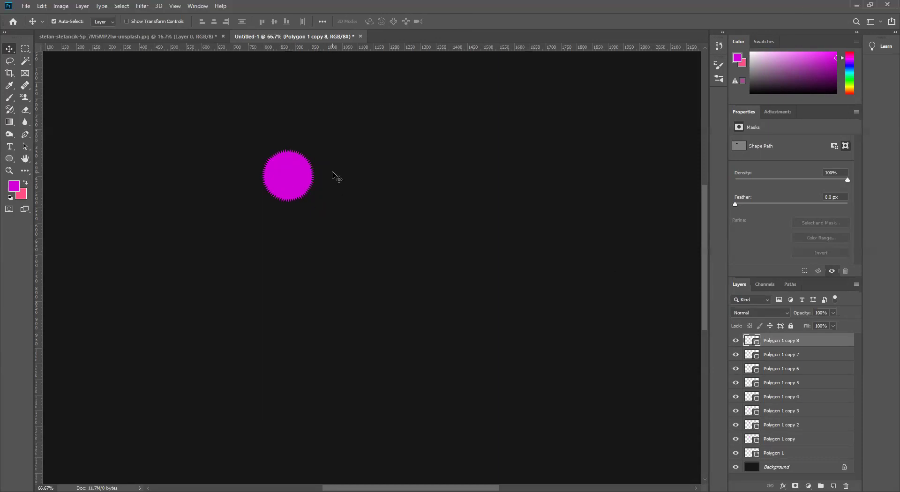
Select all the star layers, scale them together to about 362%, and center the badge at about X 938 px, Y 645 px
drag(222, 129, 354, 235)
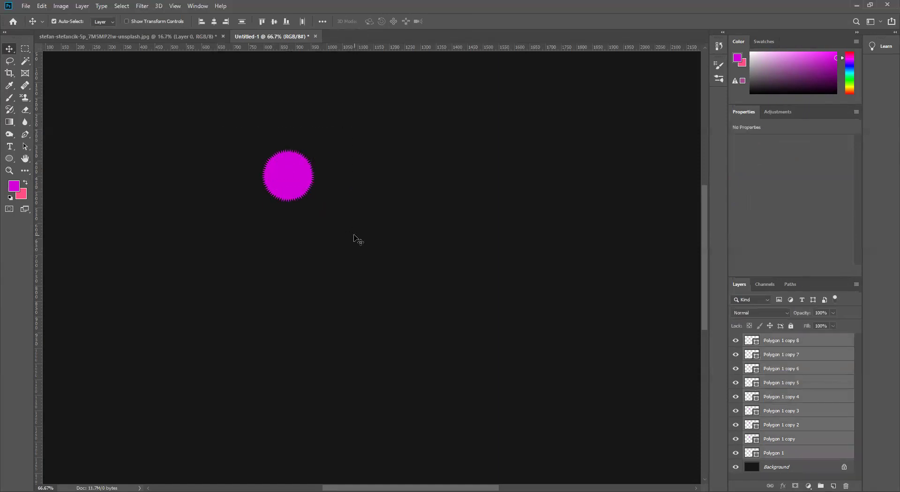
key(ctrl+t)
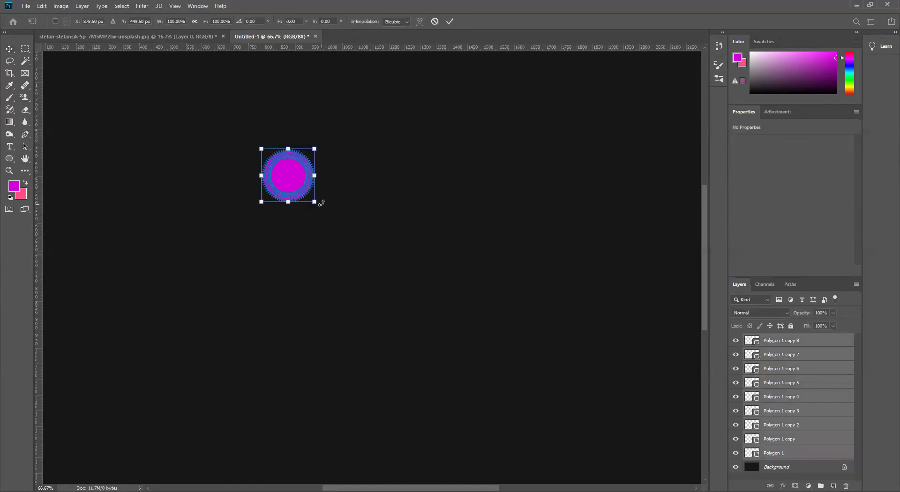
drag(316, 201, 386, 273)
drag(308, 170, 326, 231)
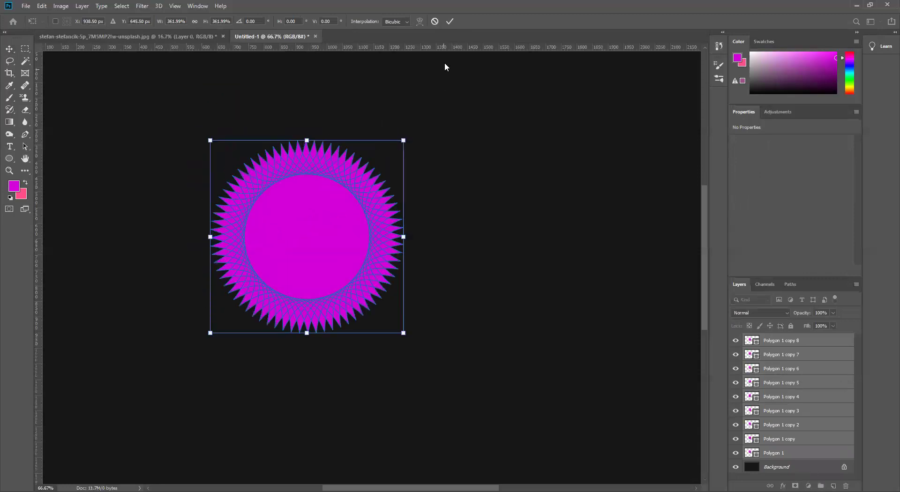
click(450, 22)
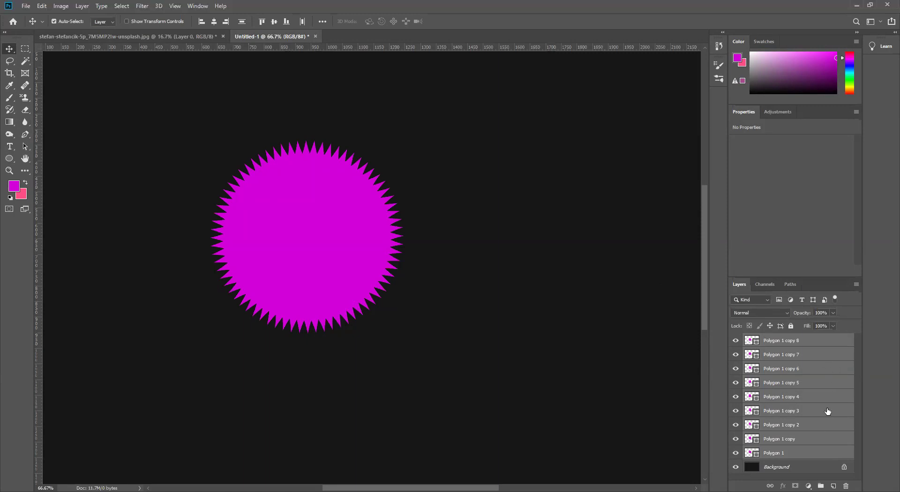
Change the fill of the topmost star, Polygon 1 copy 8, to orange
click(577, 341)
click(755, 339)
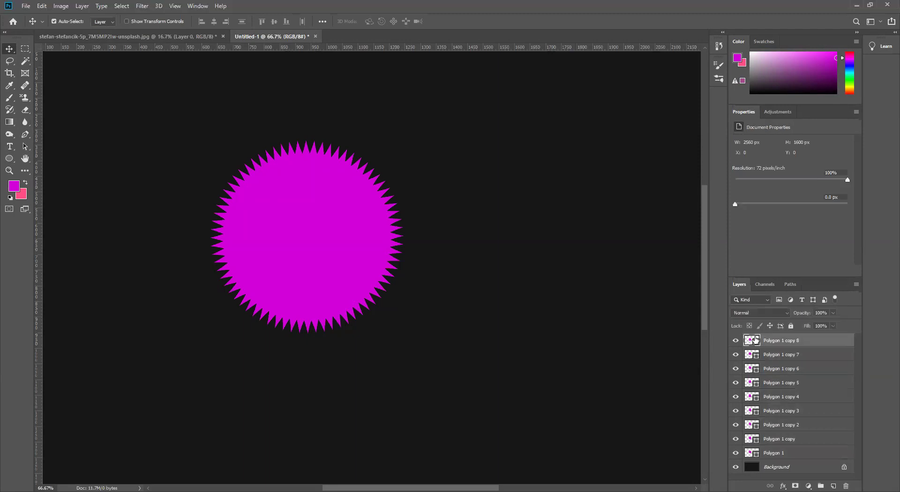
click(9, 158)
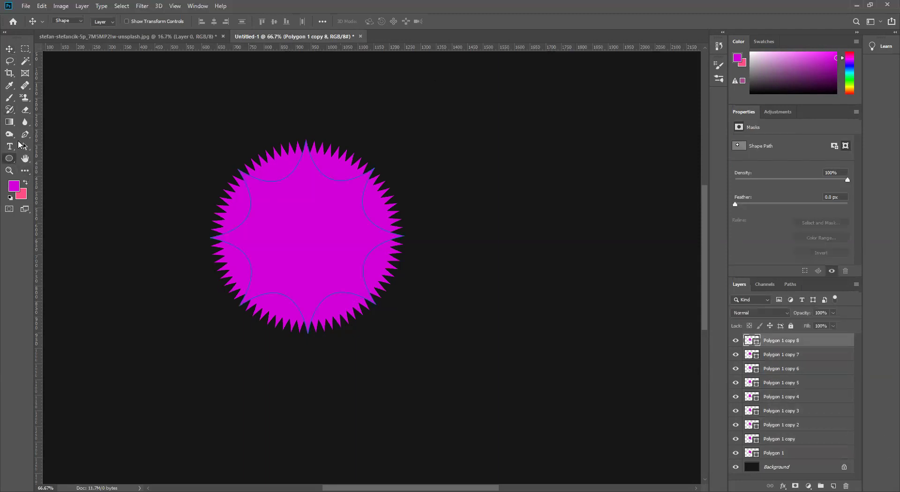
click(105, 22)
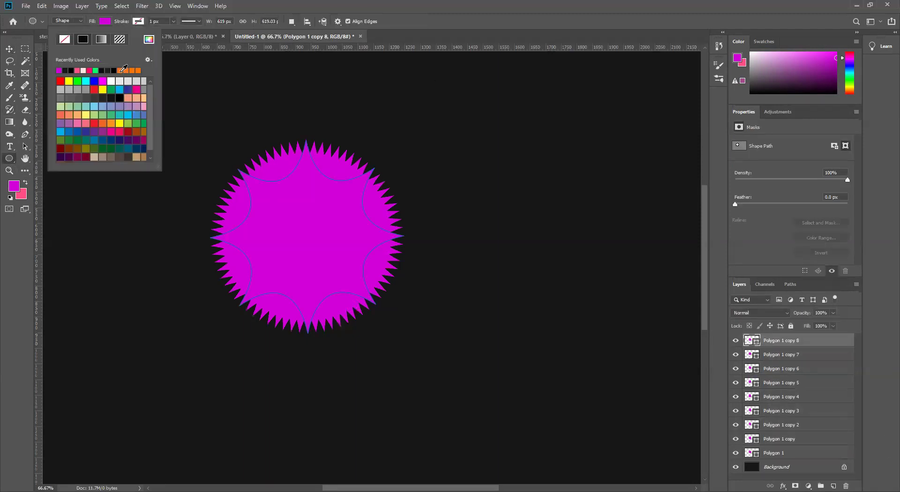
click(126, 70)
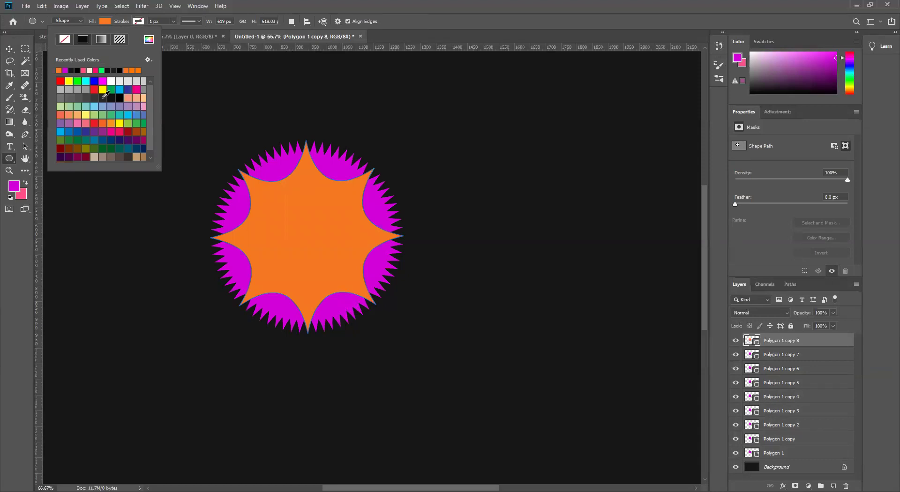
Change the fill of the second star, Polygon 1 copy 7, to teal
click(813, 358)
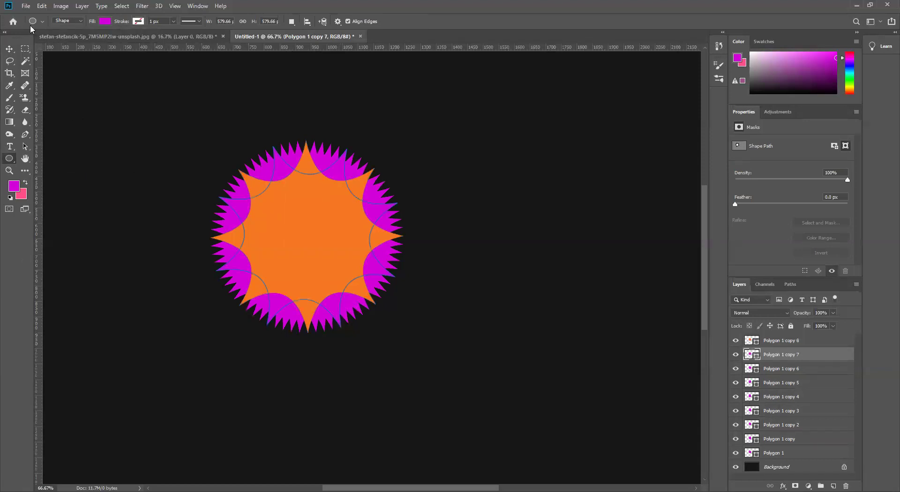
click(104, 21)
click(114, 117)
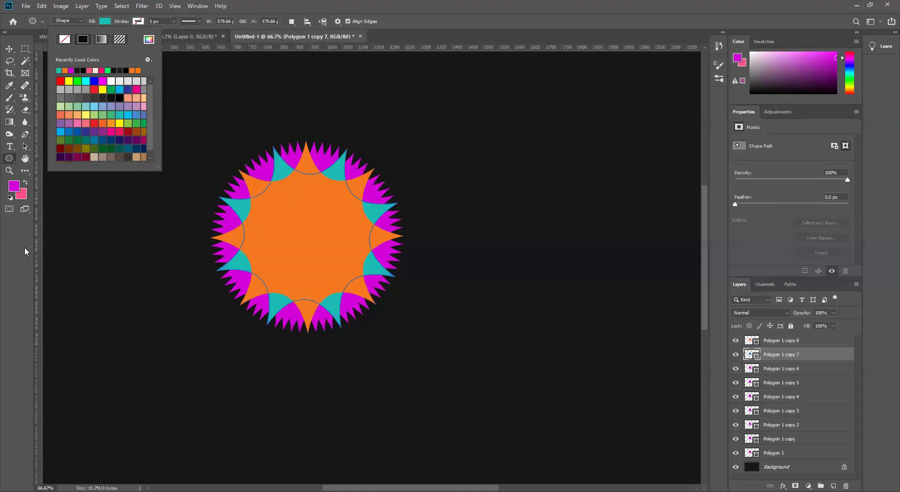
key(Escape)
key(v)
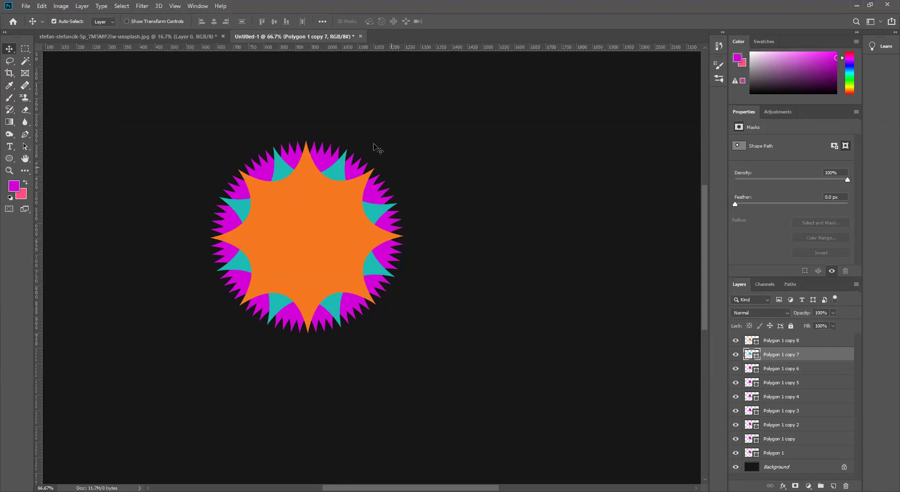
key(alt+bracketleft)
key(alt+bracketleft)
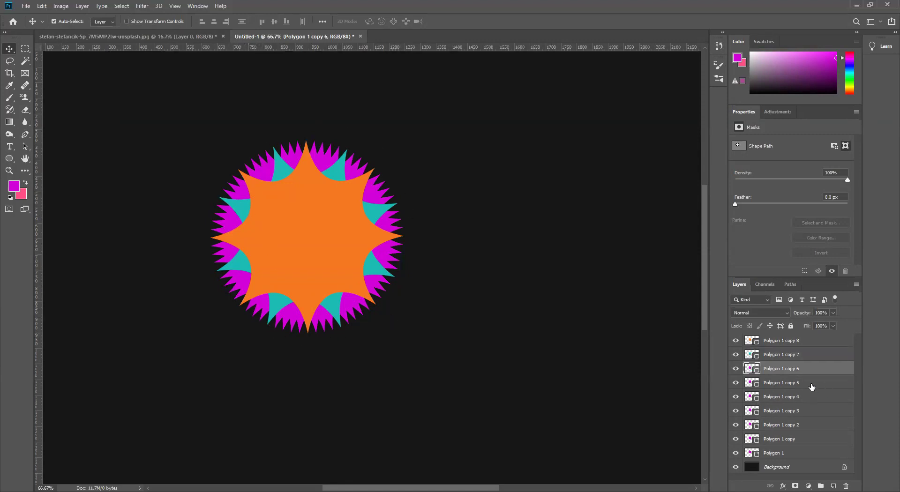
key(alt+bracketleft)
key(alt+bracketleft)
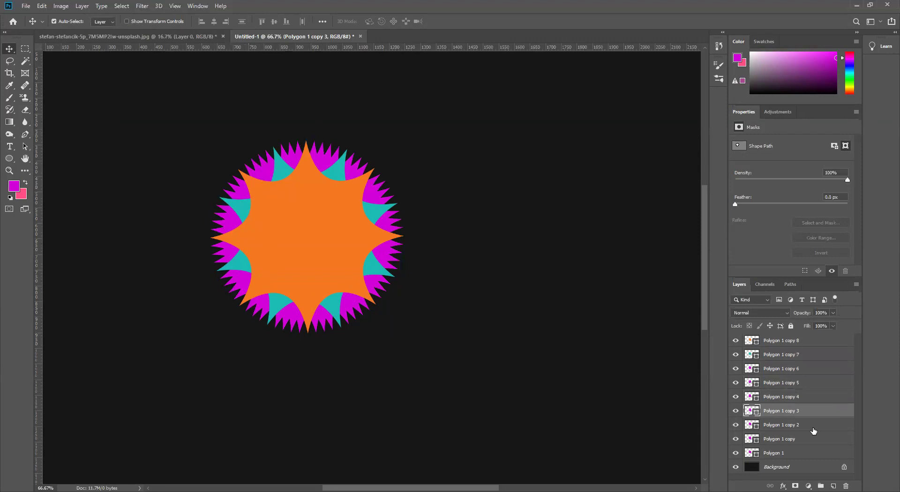
key(alt+bracketleft)
key(alt+bracketleft)
key(alt+bracketleft)
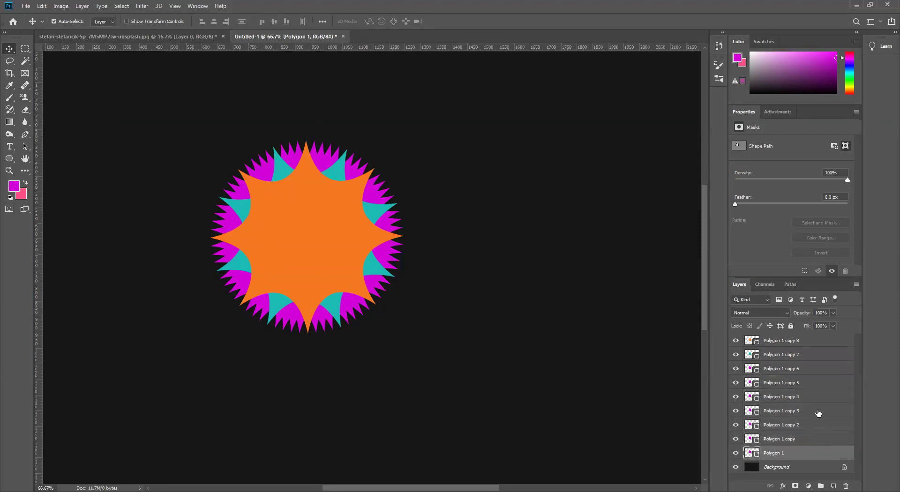
click(813, 343)
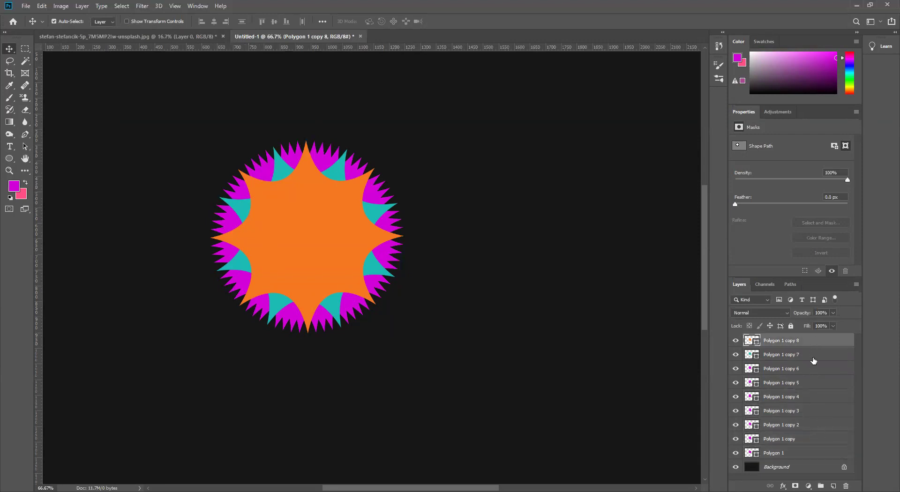
click(813, 359)
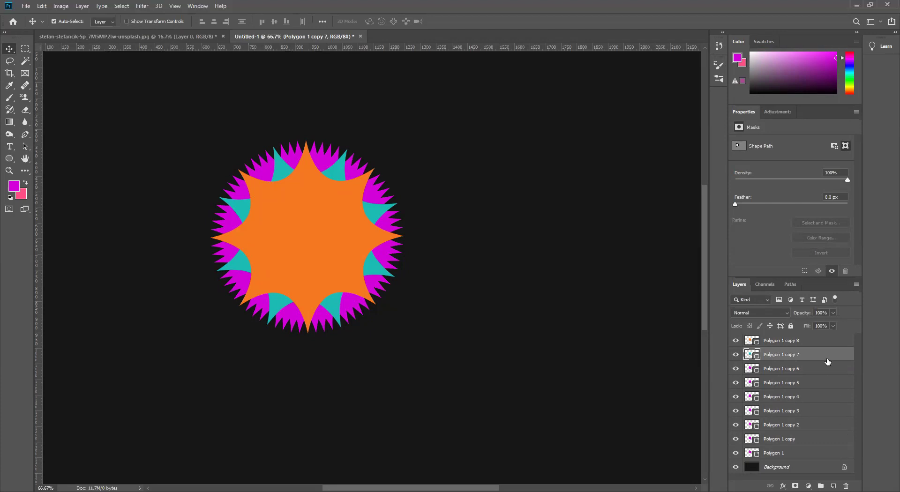
Select all nine star layers from Polygon 1 copy 8 to Polygon 1 and merge them into one shape
click(819, 343)
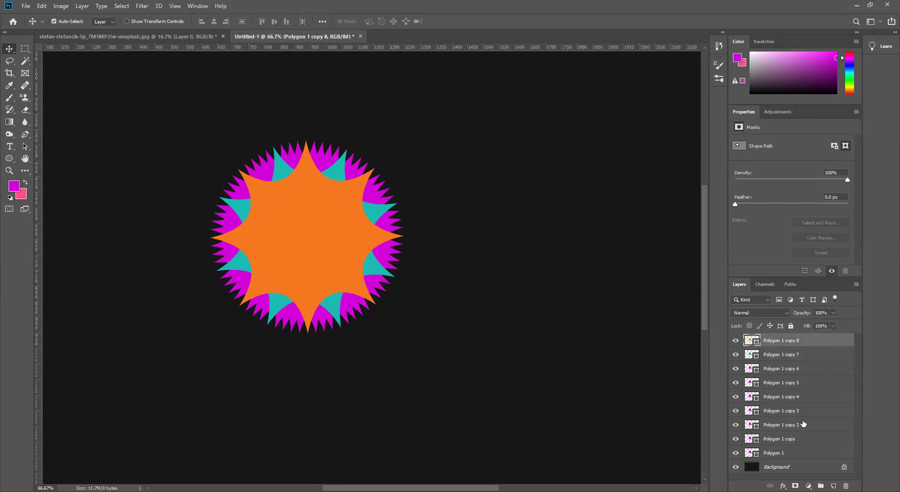
shift+click(802, 457)
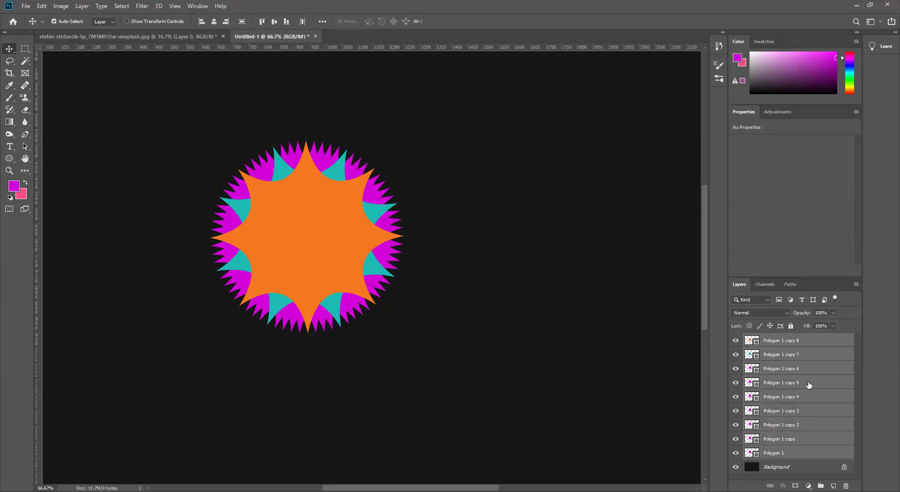
right_click(806, 356)
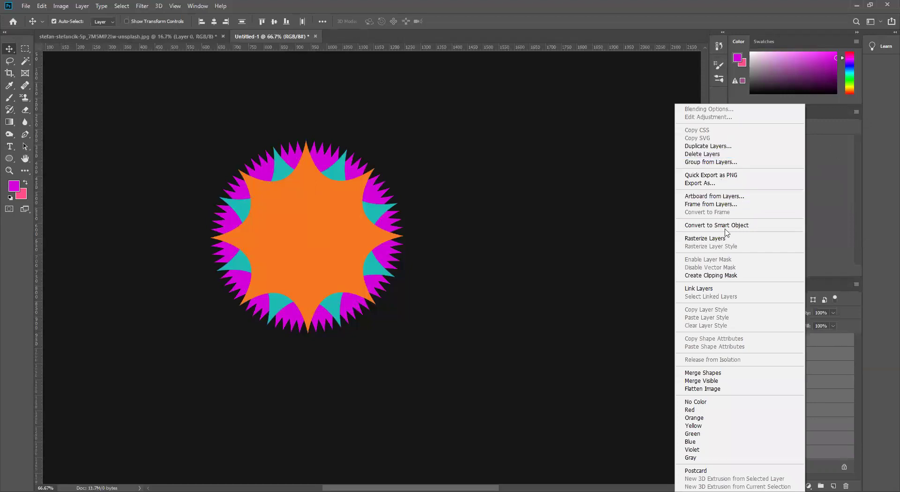
click(716, 374)
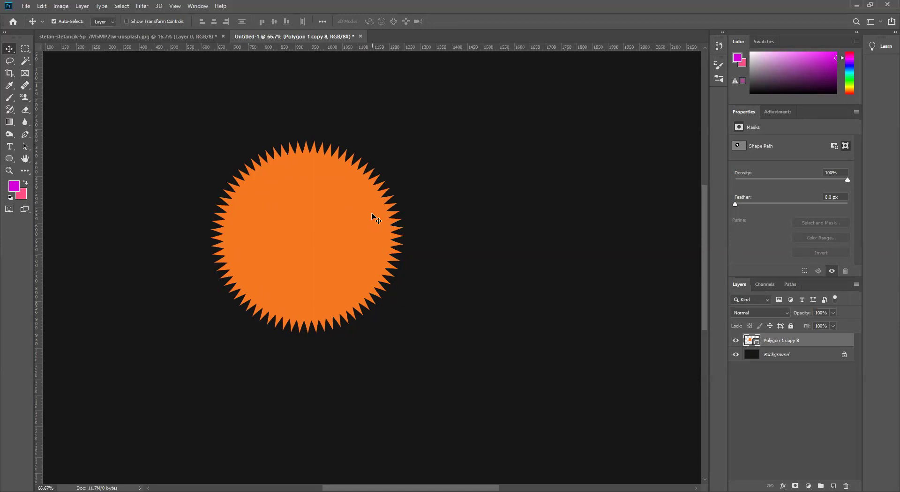
Move the merged badge slightly right and down on the canvas, and toggle its layer visibility off and on
drag(323, 235, 351, 284)
drag(329, 212, 329, 177)
drag(321, 241, 342, 233)
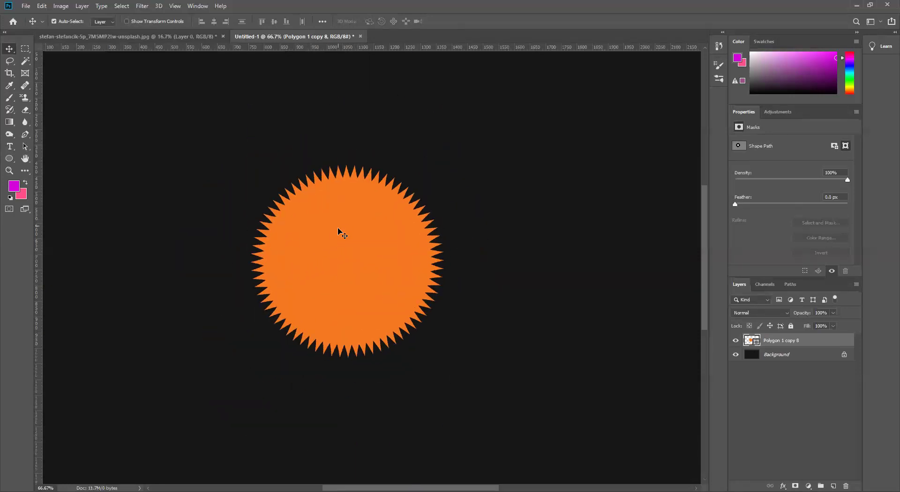
click(735, 341)
click(735, 341)
Place a duplicate of the badge in the canvas's upper right area and shift the original badge to the left
drag(356, 263, 597, 162)
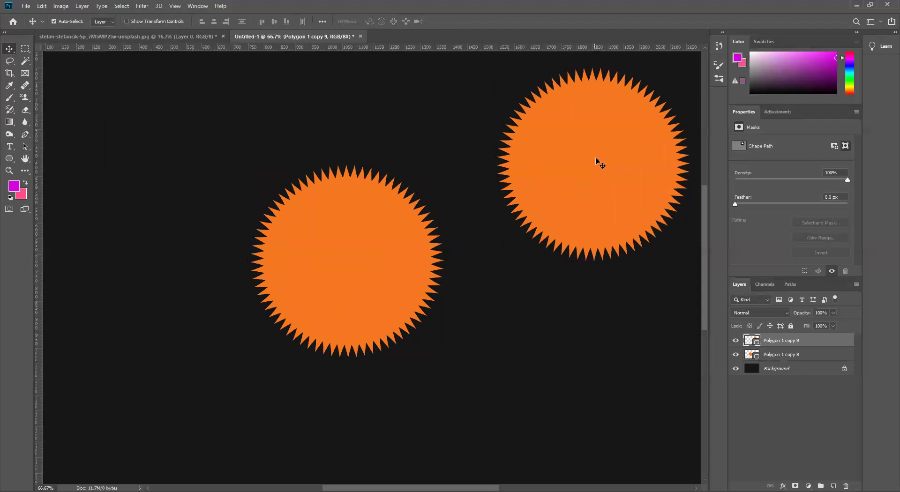
drag(380, 248, 311, 246)
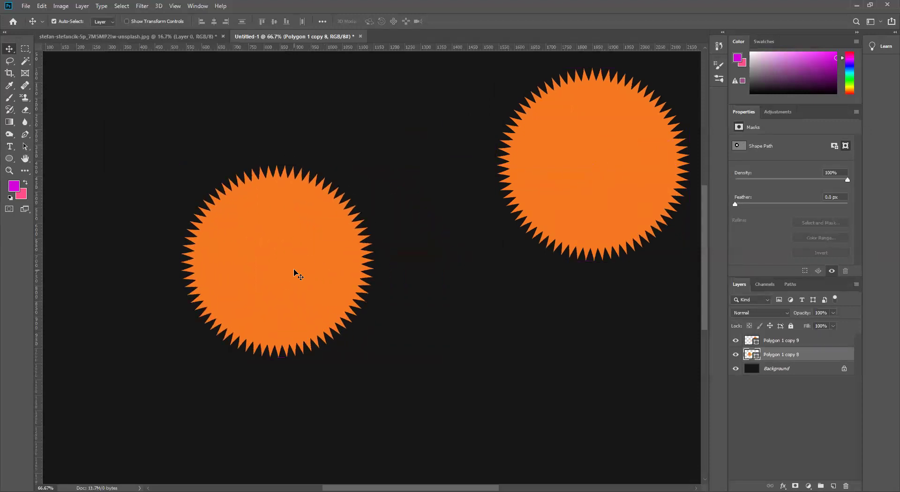
Bring the original badge's layer above the duplicate and draw a circle about 498 px wide centered on that badge with the Ellipse tool
drag(808, 354, 805, 341)
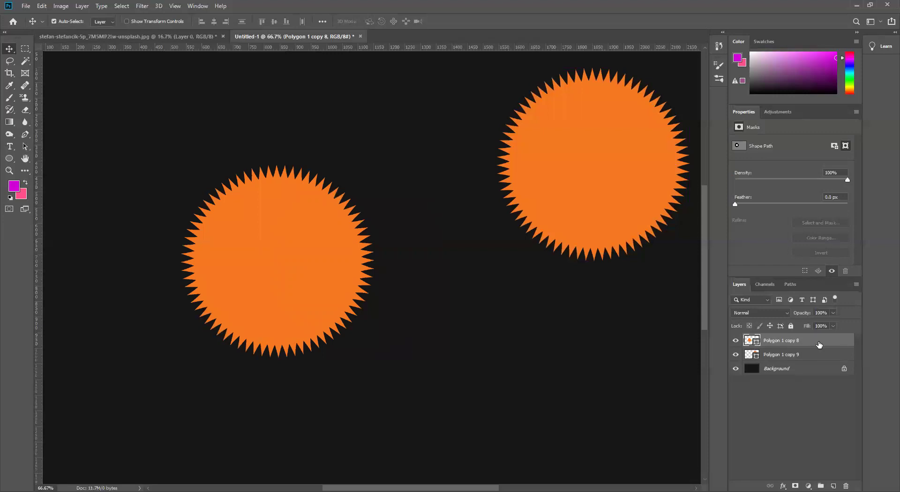
click(10, 161)
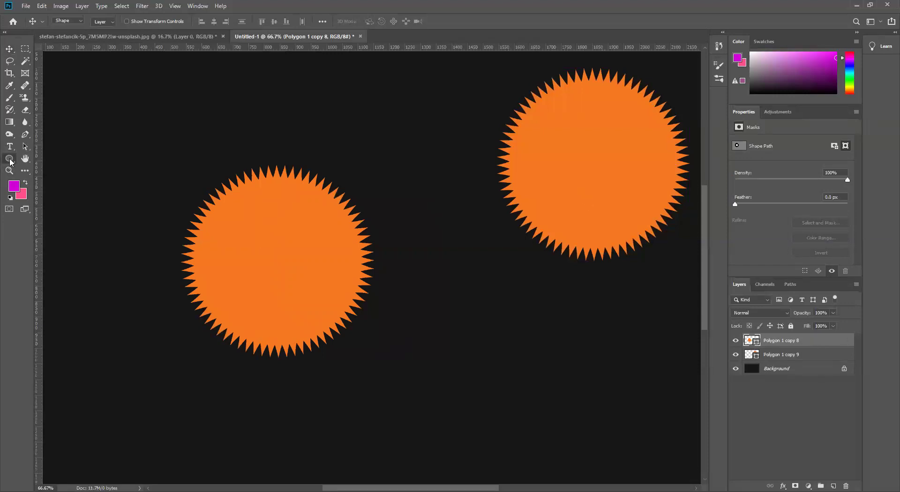
right_click(9, 158)
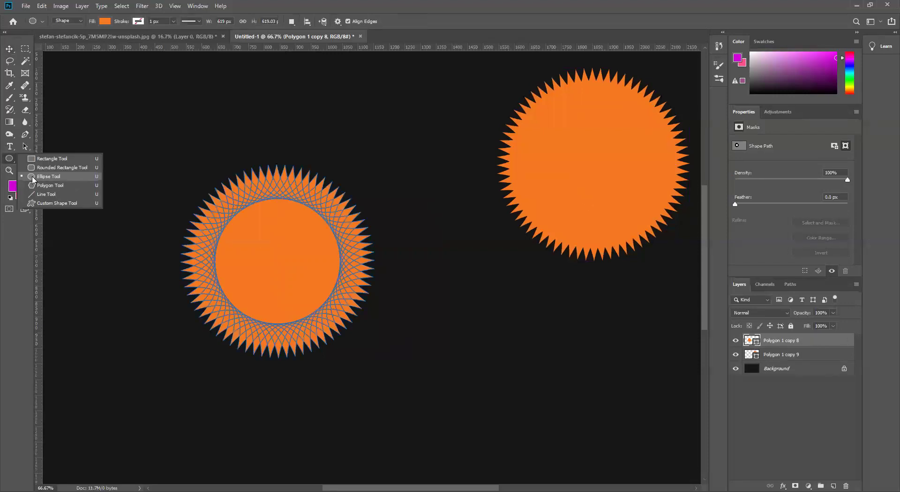
click(33, 177)
drag(276, 254, 356, 344)
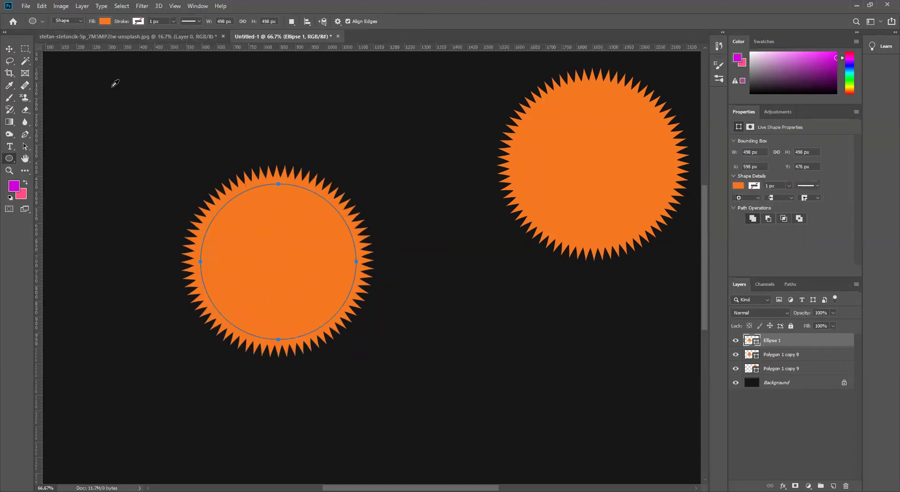
Fill the circle with pure blue and deselect it
click(94, 80)
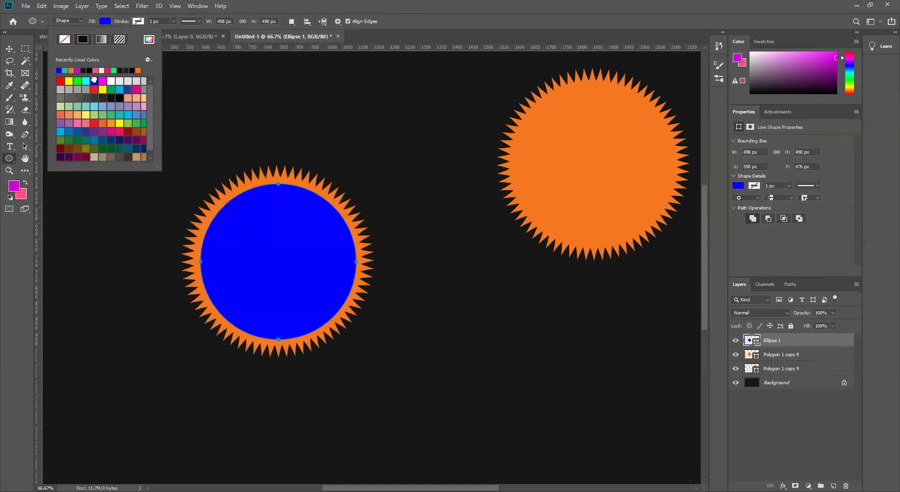
key(v)
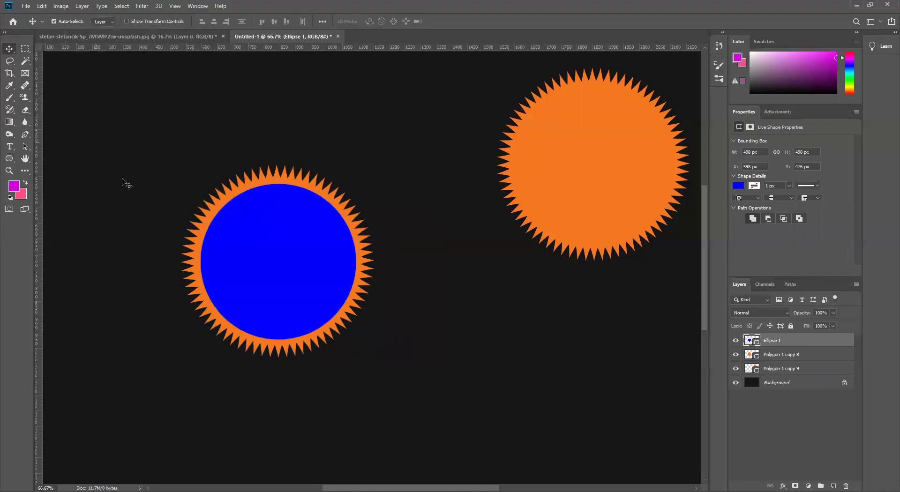
click(123, 183)
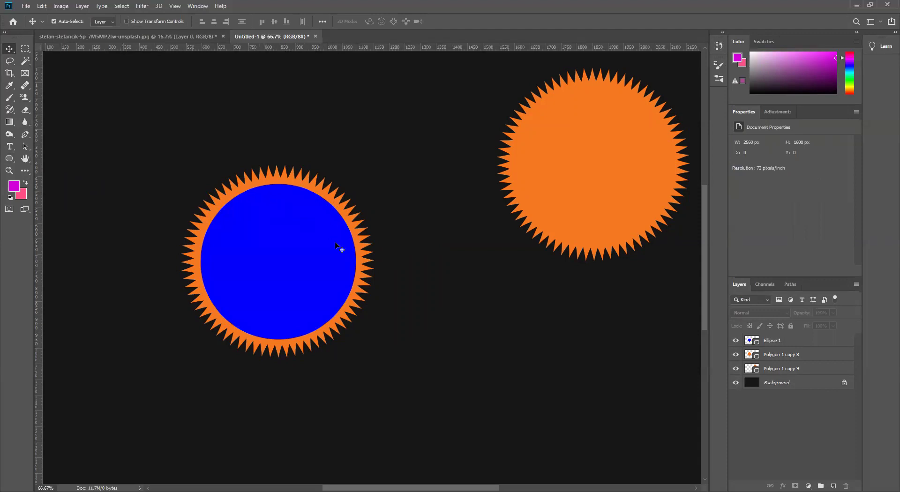
Select the circle and the badge beneath it, and align their horizontal and vertical centers
click(806, 346)
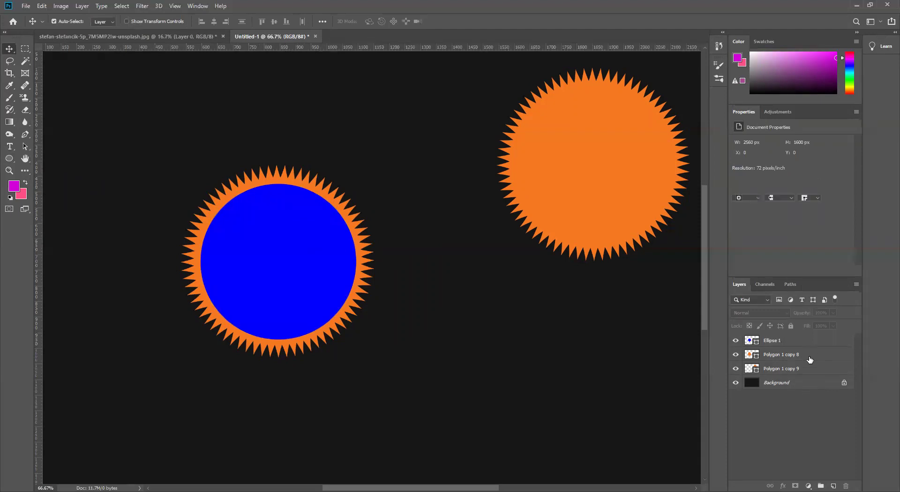
ctrl+click(806, 358)
click(213, 21)
click(273, 21)
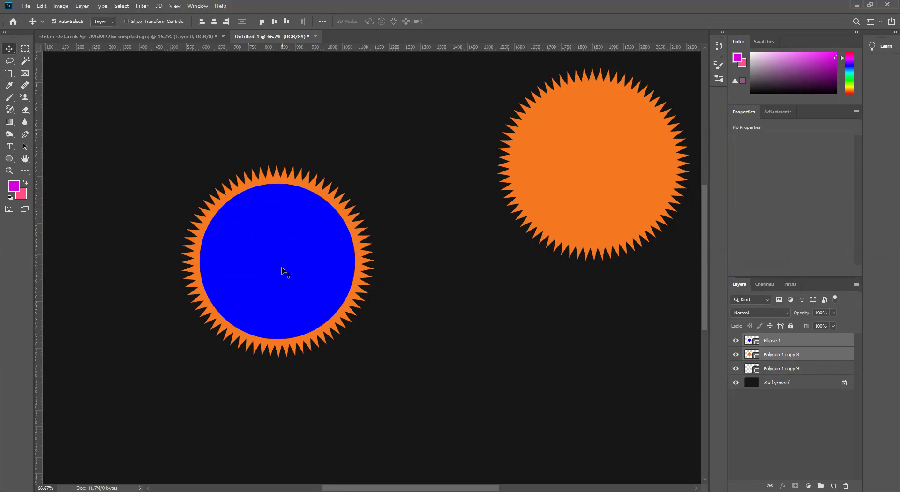
Draw an elliptical marquee selection inside the blue circle, and discard both it and the layer selection
click(27, 52)
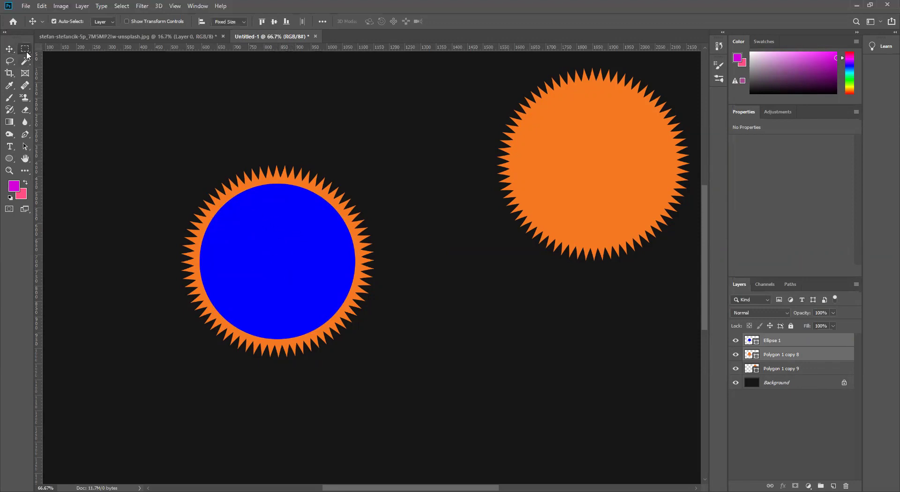
right_click(27, 54)
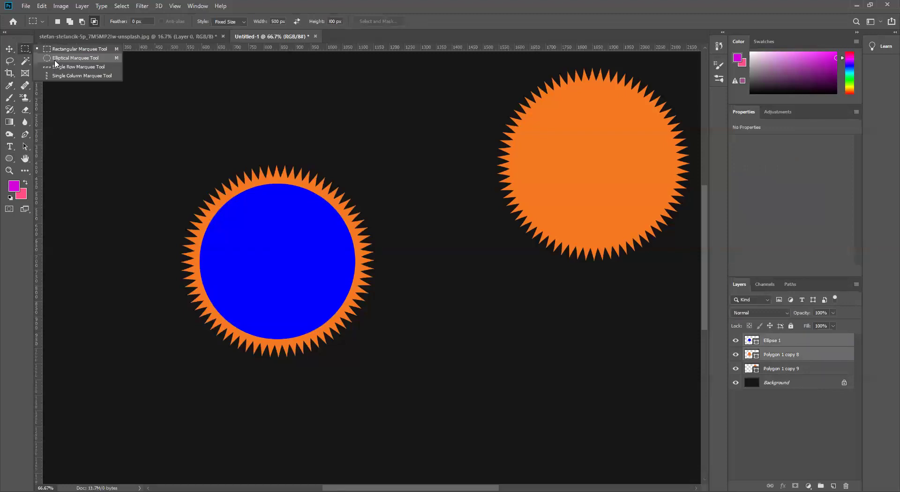
click(55, 60)
drag(247, 211, 330, 299)
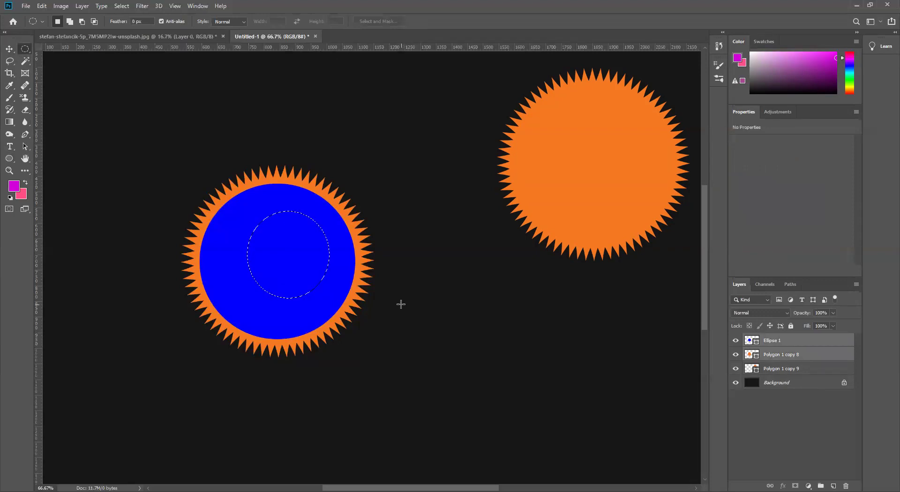
click(399, 304)
click(8, 48)
click(817, 409)
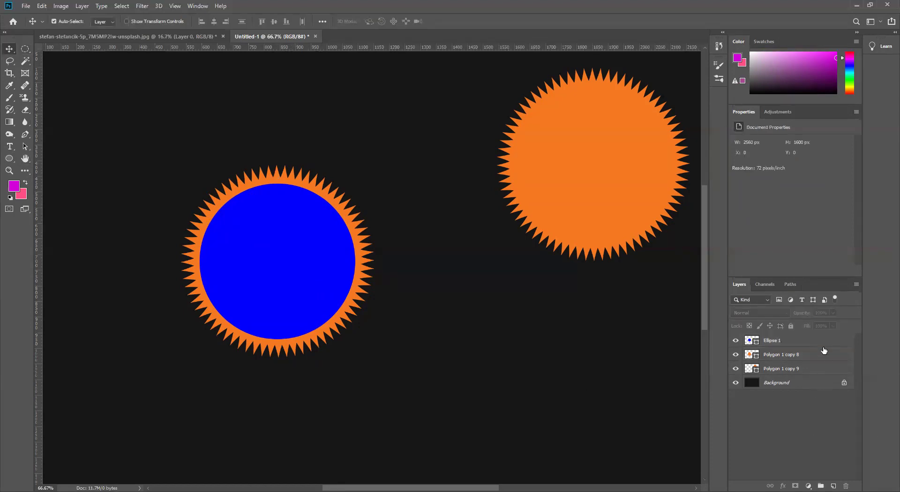
Subtract the blue circle from the spiky badge beneath it and move the resulting ring beside the orange badge
click(818, 341)
ctrl+click(818, 357)
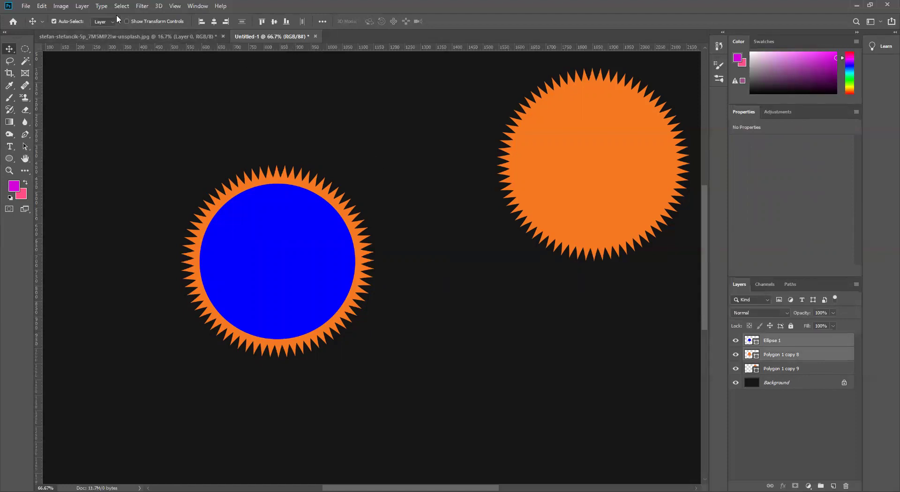
click(82, 6)
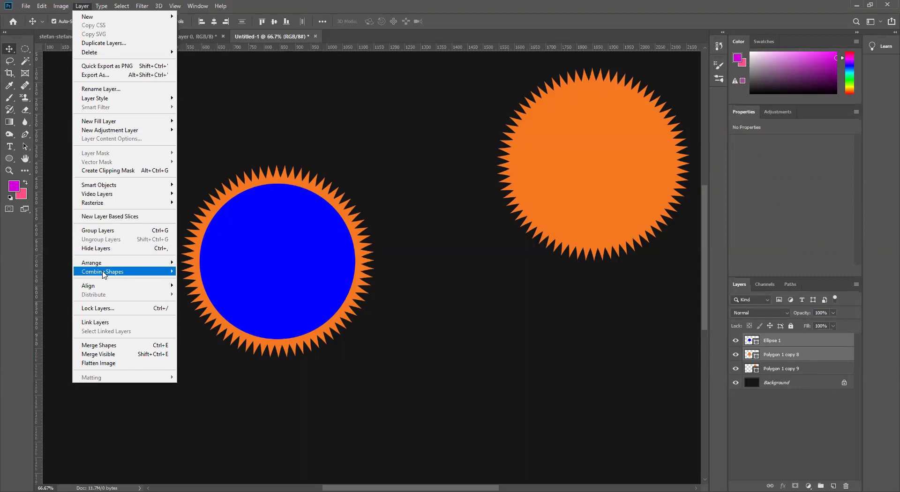
mouse_move(111, 274)
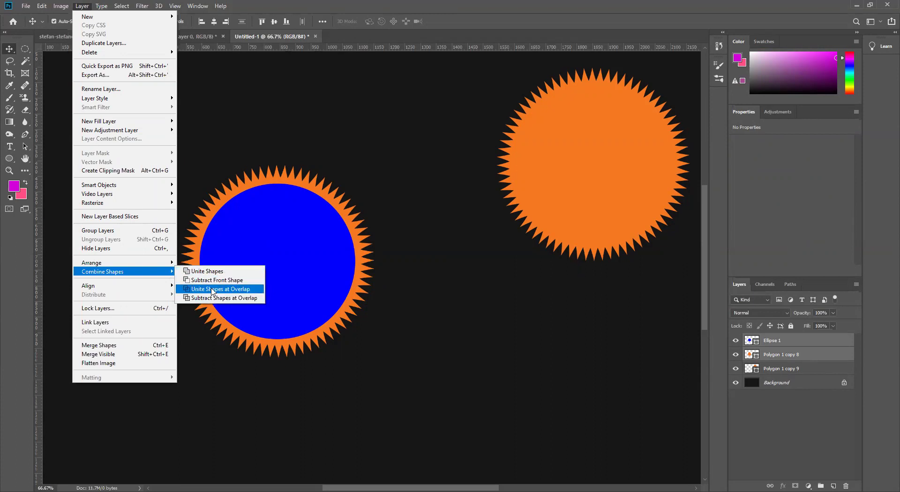
click(234, 281)
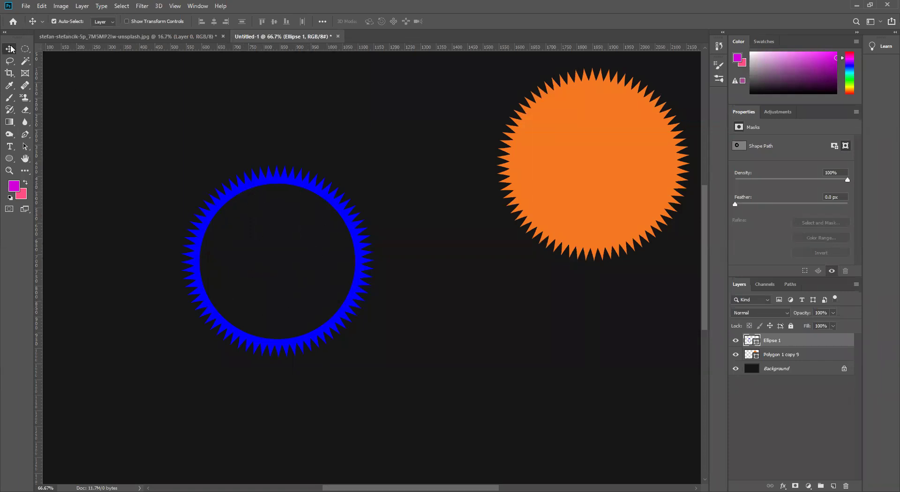
drag(338, 184, 446, 78)
Try several fill colors on the spiky ring, including black and light purple
click(9, 159)
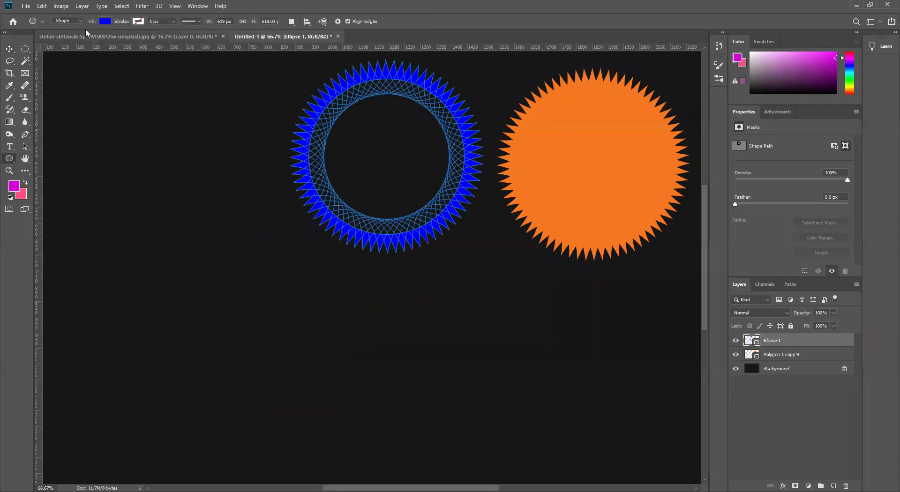
click(68, 21)
click(107, 25)
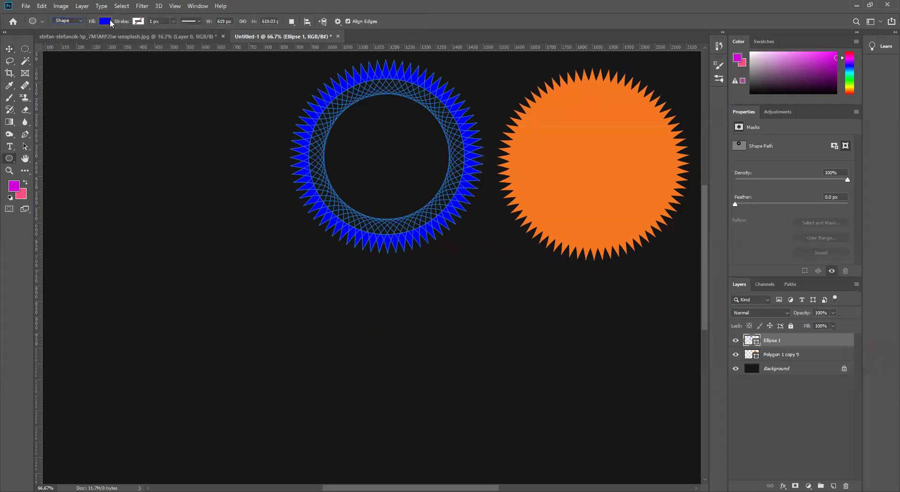
click(106, 22)
click(119, 107)
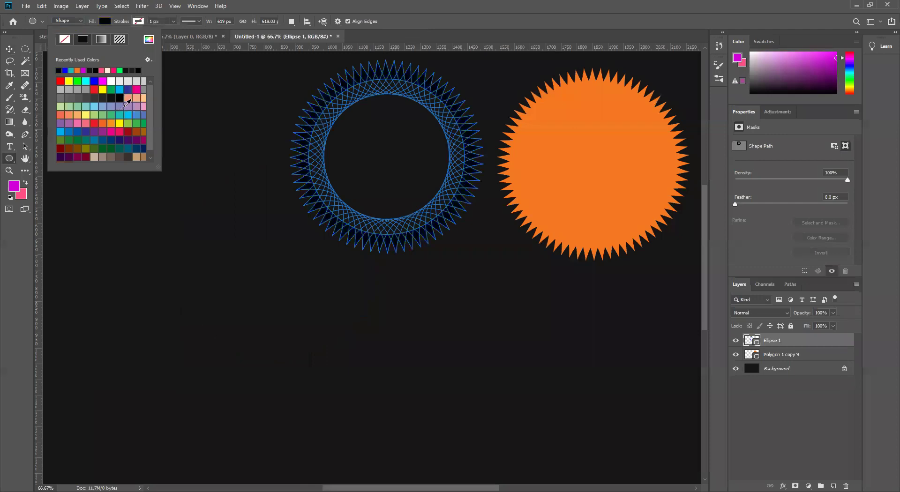
click(120, 104)
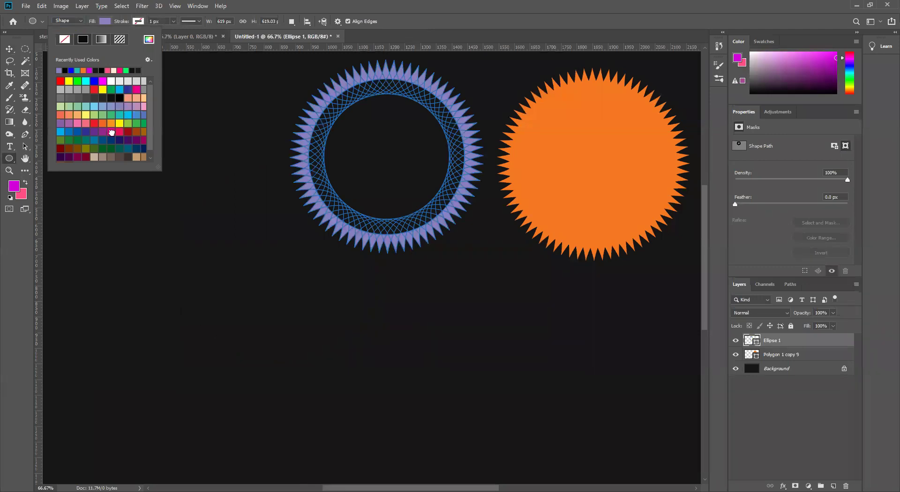
click(113, 131)
click(13, 54)
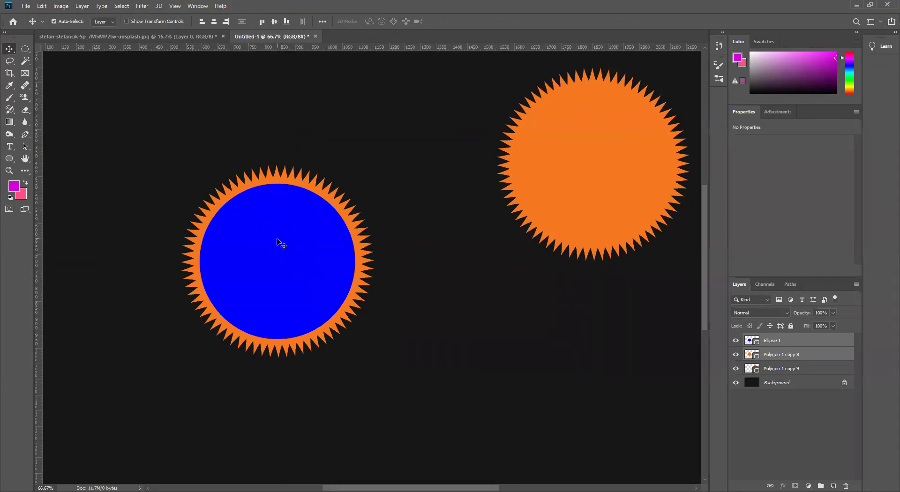
Hide and show the blue circle's layer and the layer of the badge beneath it in turn to identify them
click(789, 434)
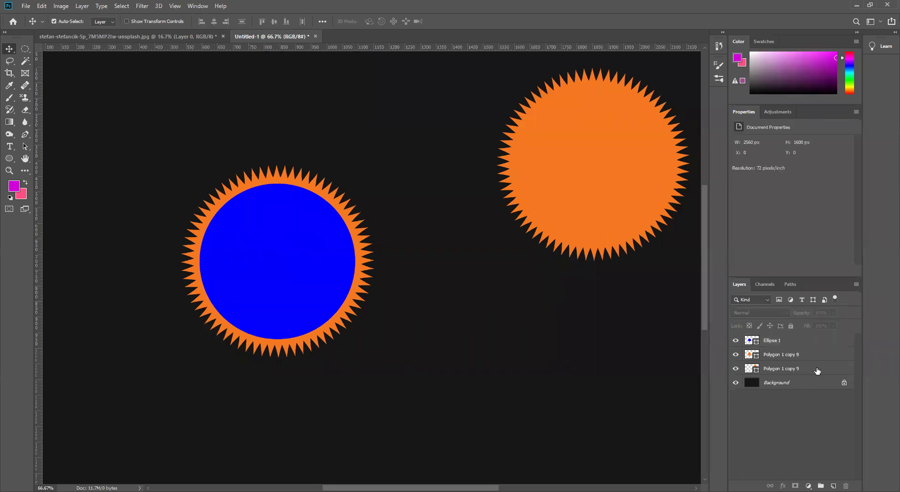
click(804, 345)
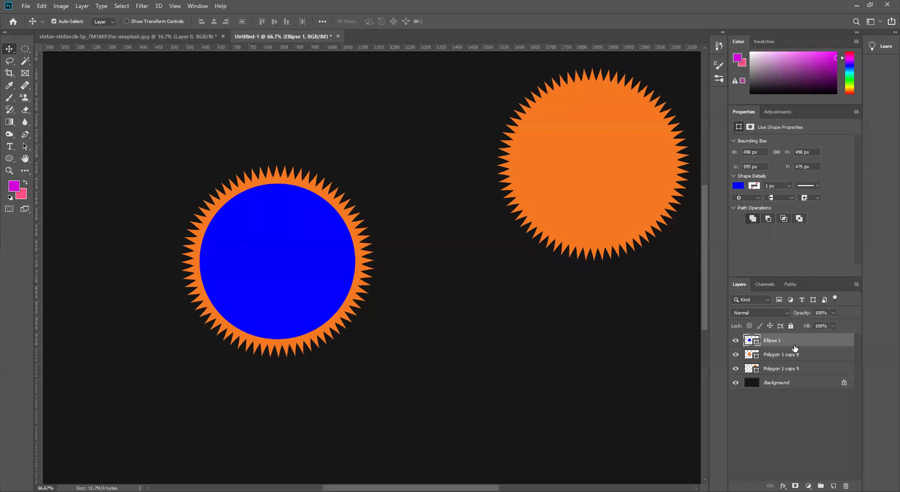
click(735, 342)
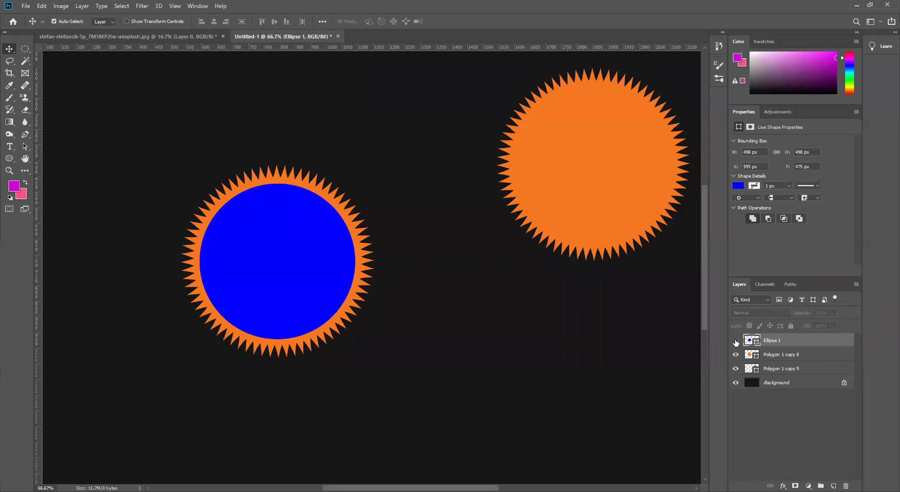
click(736, 342)
click(736, 357)
click(735, 355)
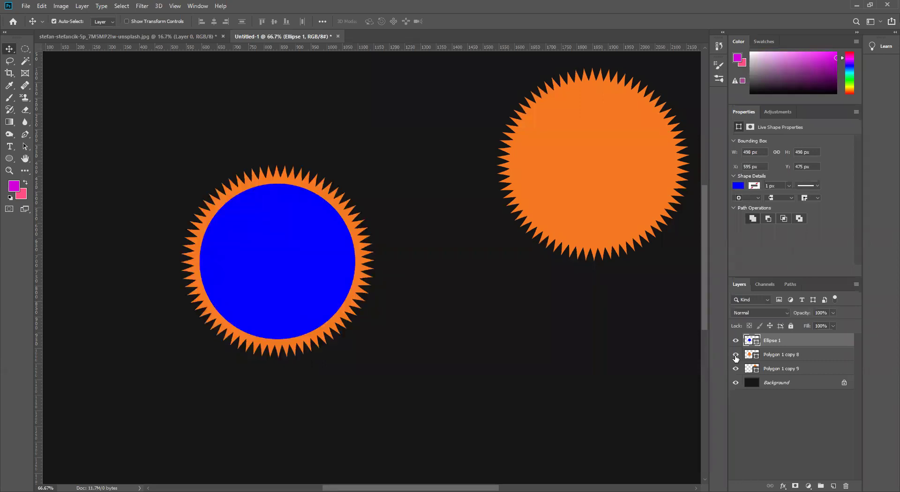
Select the circle and badge layers, subtract the front circle from the badge, and move the ring beside the orange badge
shift+click(814, 358)
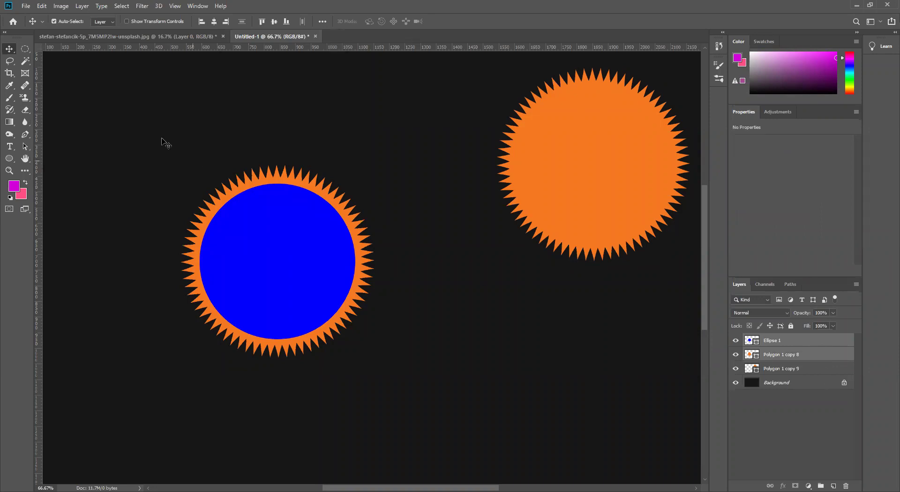
click(82, 8)
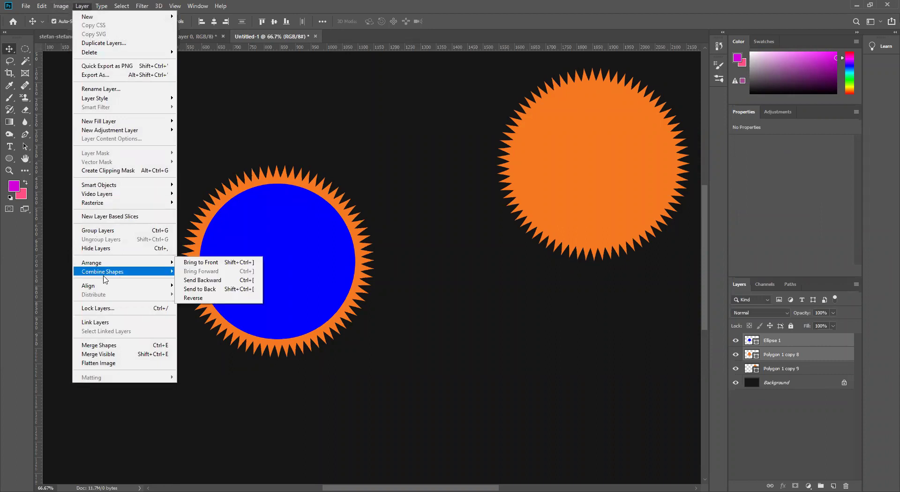
mouse_move(104, 278)
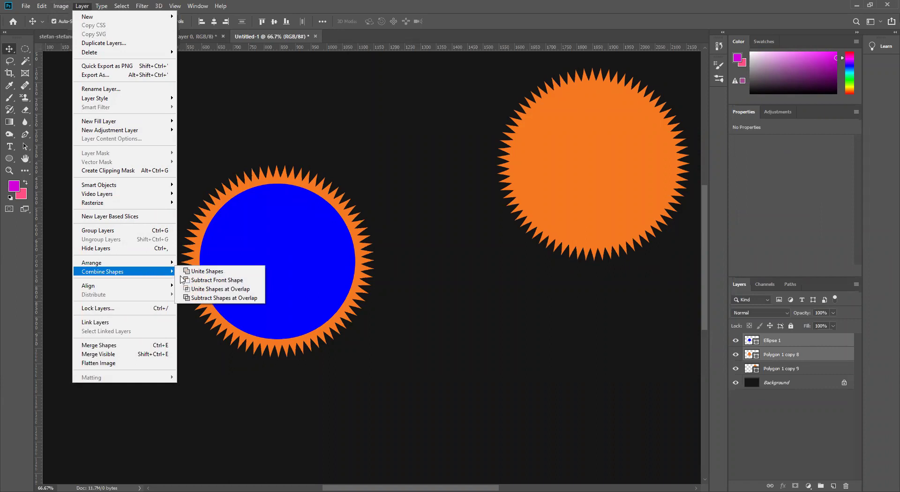
click(227, 282)
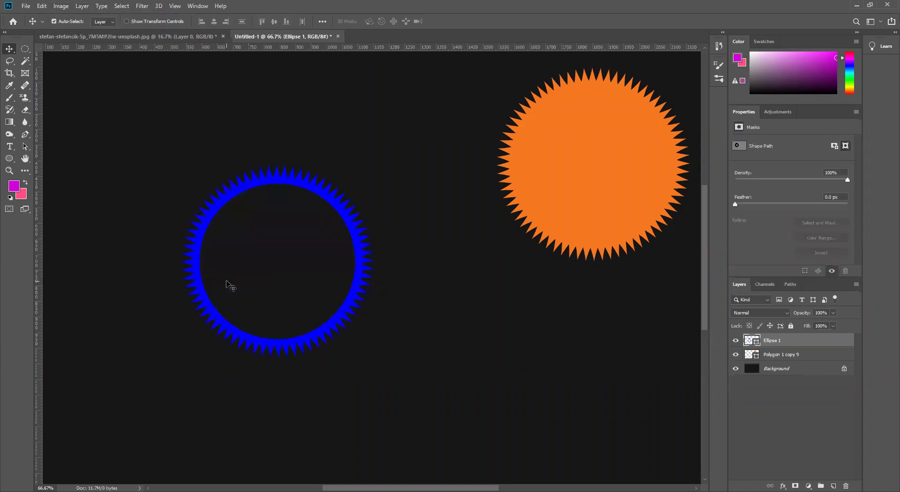
drag(349, 243, 452, 121)
Scale the spiky ring and the orange badge together to about 48% and place them in the canvas's upper-right corner
key(ctrl+minus)
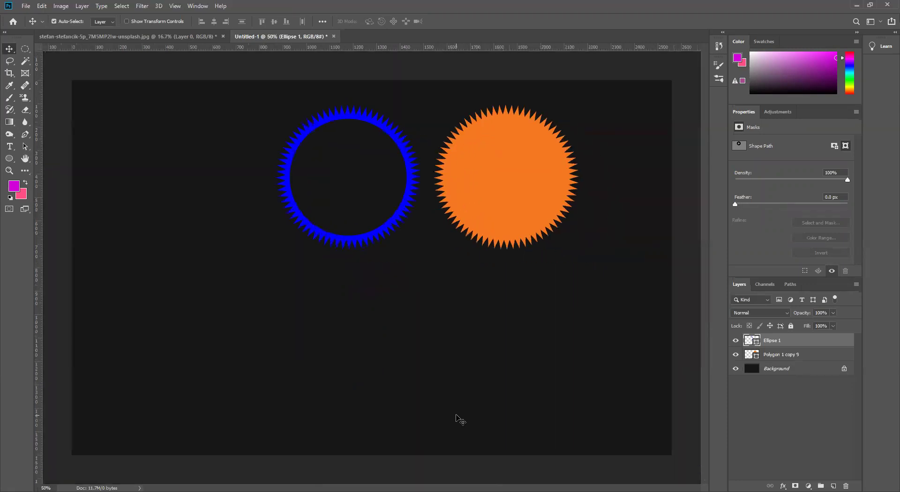
drag(245, 105, 615, 266)
key(ctrl+t)
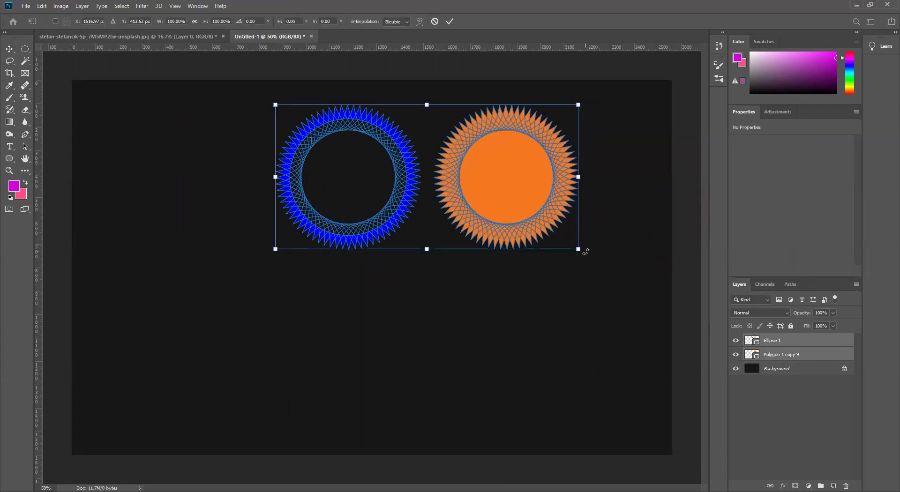
drag(563, 250, 638, 145)
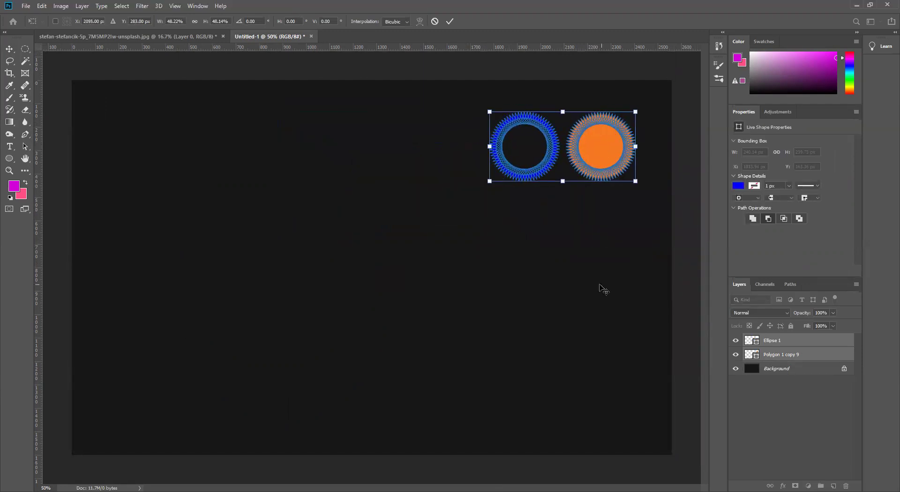
key(Return)
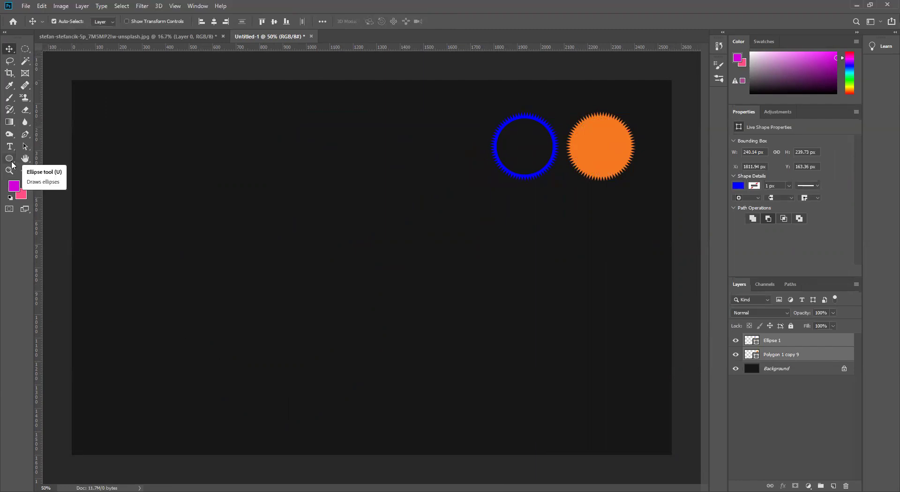
Draw a small blue star in the upper-left part of the canvas with the Polygon tool, using 60% indented sides and smooth indents
drag(10, 159, 40, 202)
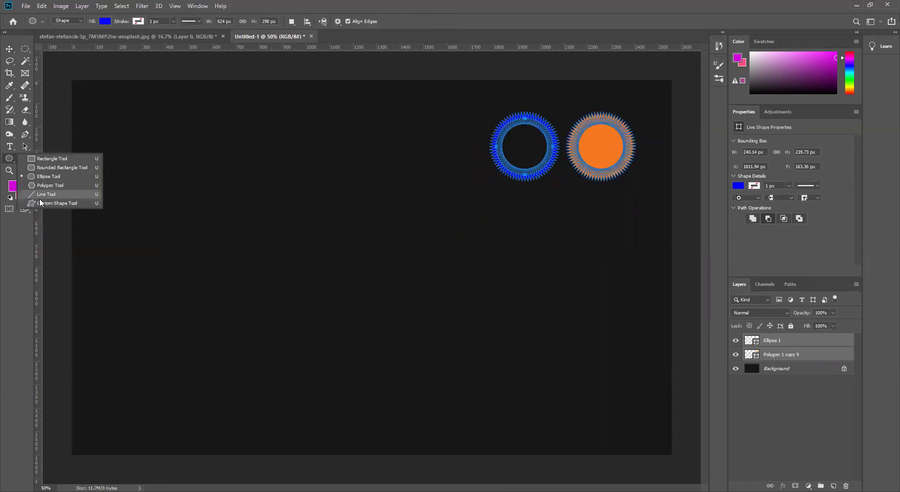
click(34, 187)
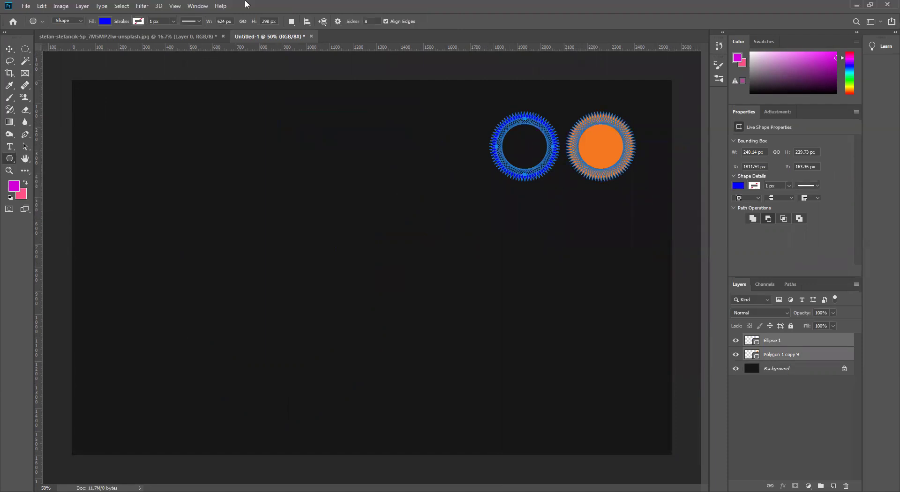
click(338, 21)
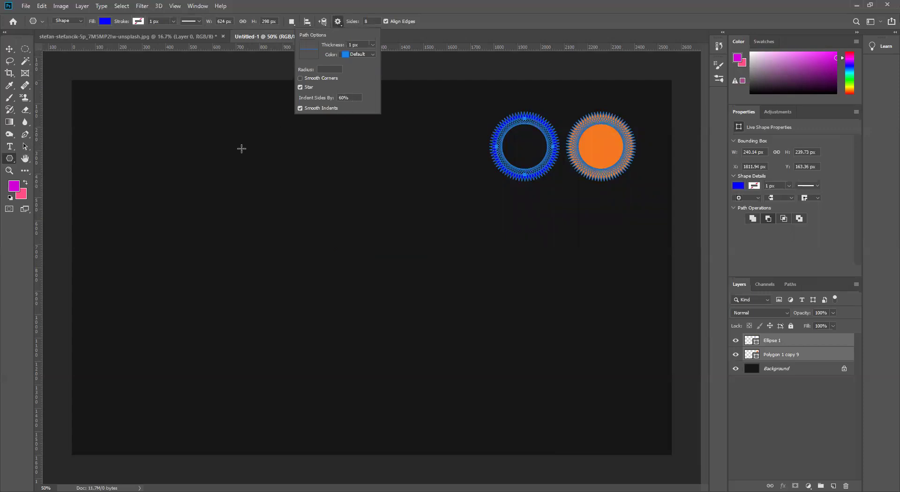
drag(241, 172, 307, 185)
Move the star's transform reference point below it to X 978 px, Y 762 px, and rotate the star 20° around it
click(9, 49)
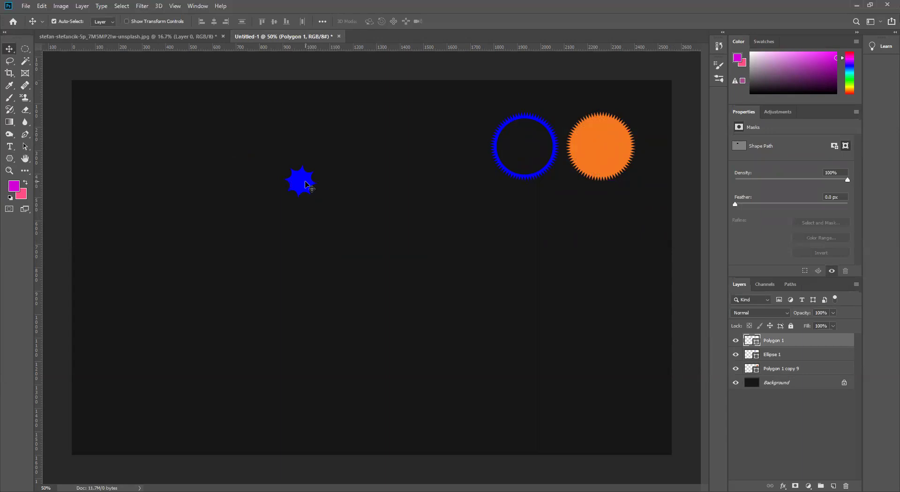
key(ctrl+t)
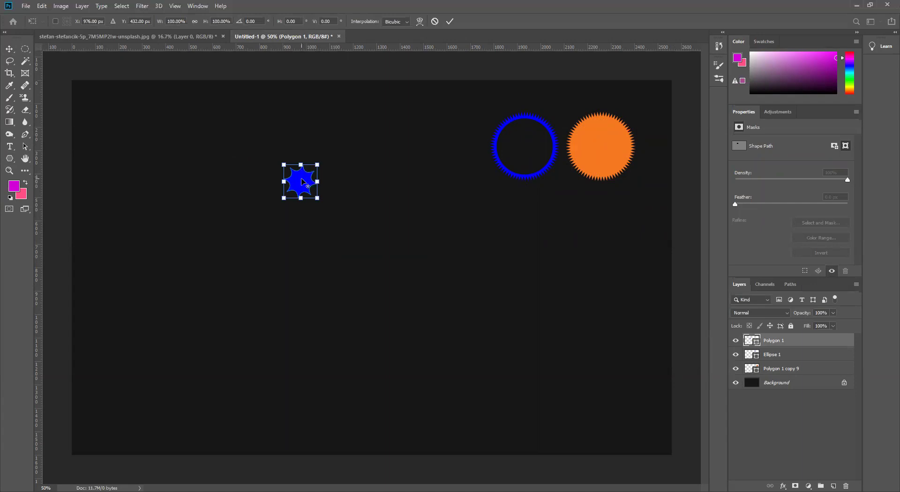
drag(302, 182, 300, 259)
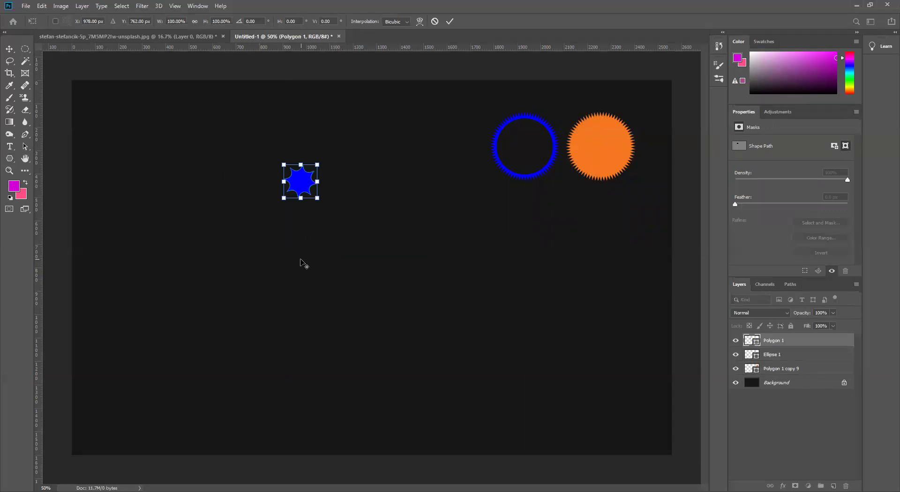
click(239, 23)
text(20)
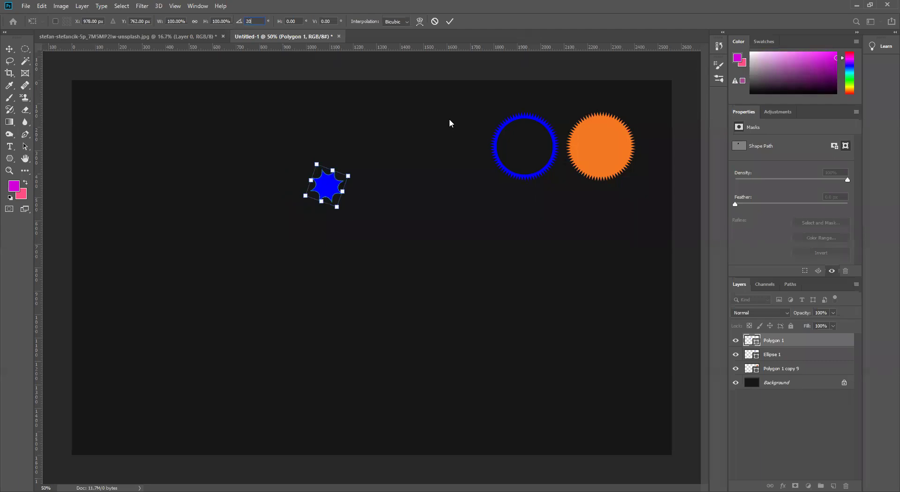
click(449, 21)
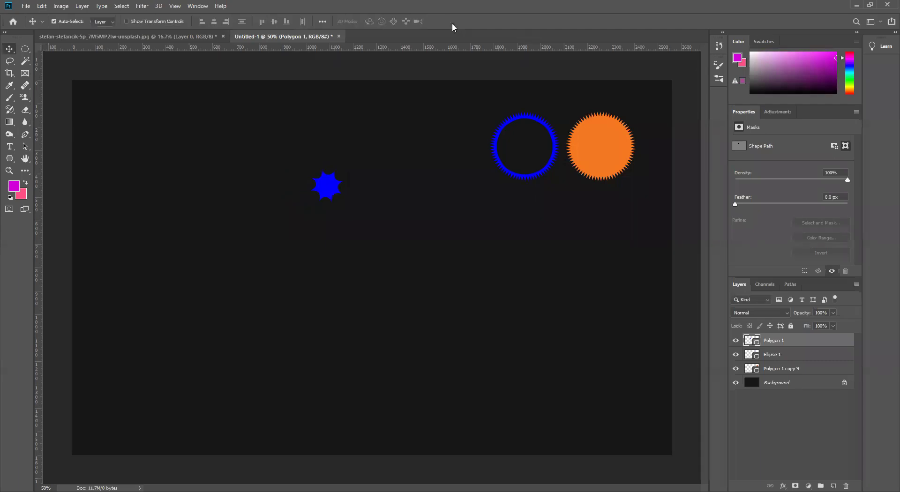
Repeat the 20° rotation on successive copies of the star until 18 stars form a complete ring
key(ctrl)
key(ctrl+shift+alt+t)
key(ctrl+shift+alt+t)
key(ctrl+shift+alt+t)
key(ctrl+shift+alt+t)
key(ctrl+shift+alt+t)
key(ctrl+shift+alt+t)
key(ctrl+shift+alt+t)
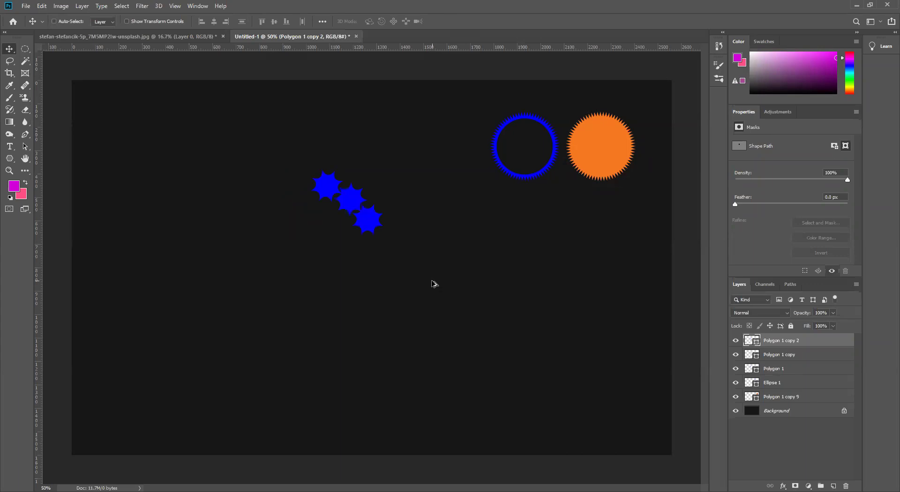
key(ctrl+shift+alt+t)
key(ctrl+shift+alt+t)
key(ctrl+shift+alt+t)
key(ctrl+shift+alt+t)
key(ctrl+shift+alt+t)
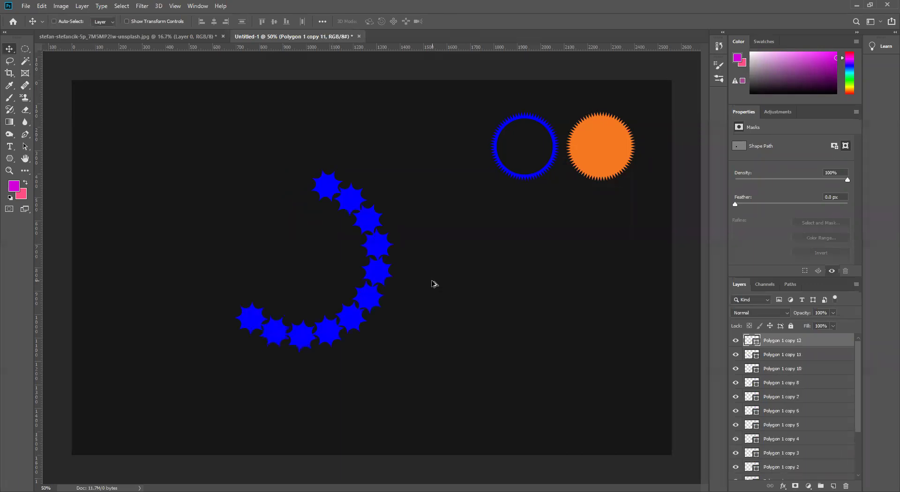
key(ctrl)
Select all stars of the ring, scale them together to about 33%, and place them centered below the two badges
drag(165, 134, 398, 352)
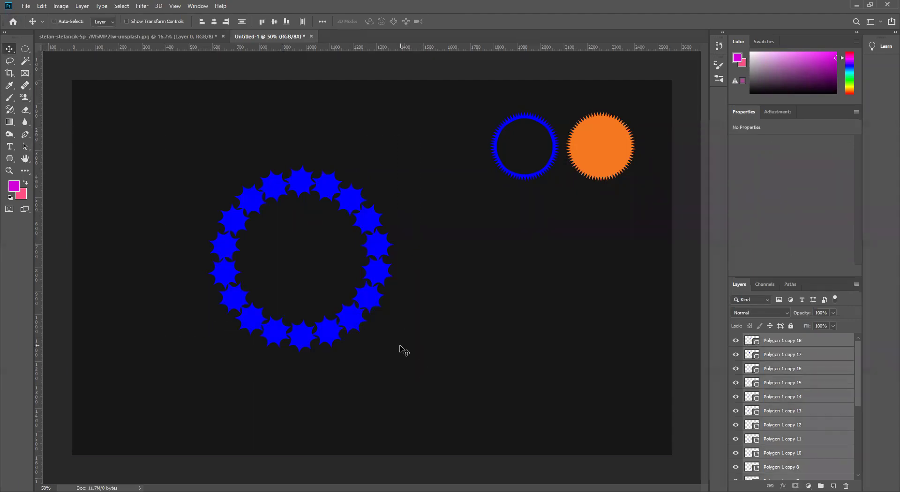
key(ctrl+t)
drag(394, 352, 317, 304)
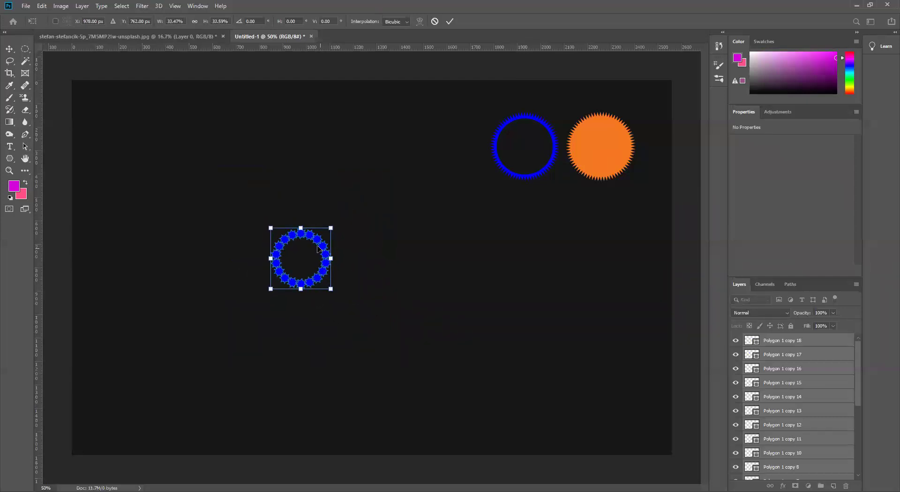
drag(315, 244, 580, 204)
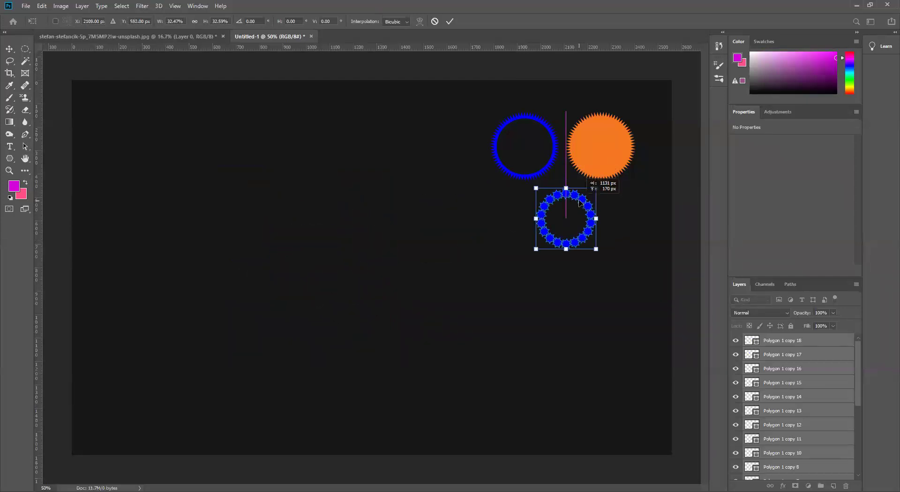
key(Return)
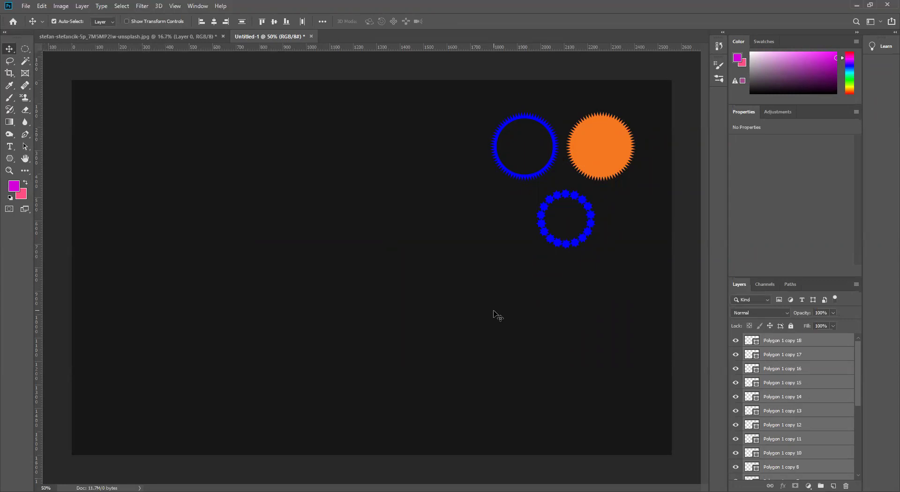
Merge all the selected star layers of the small blue ring into a single shape layer
scroll(822, 382, down, 5)
scroll(823, 381, up, 3)
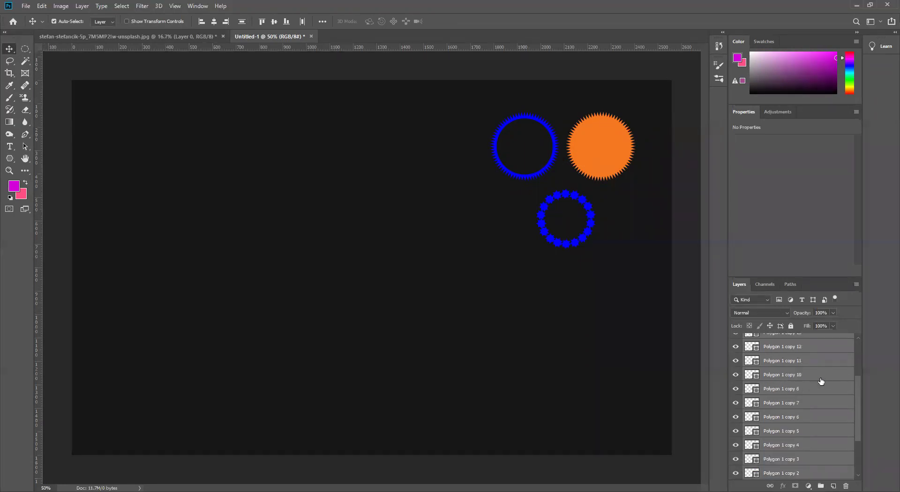
scroll(820, 381, up, 2)
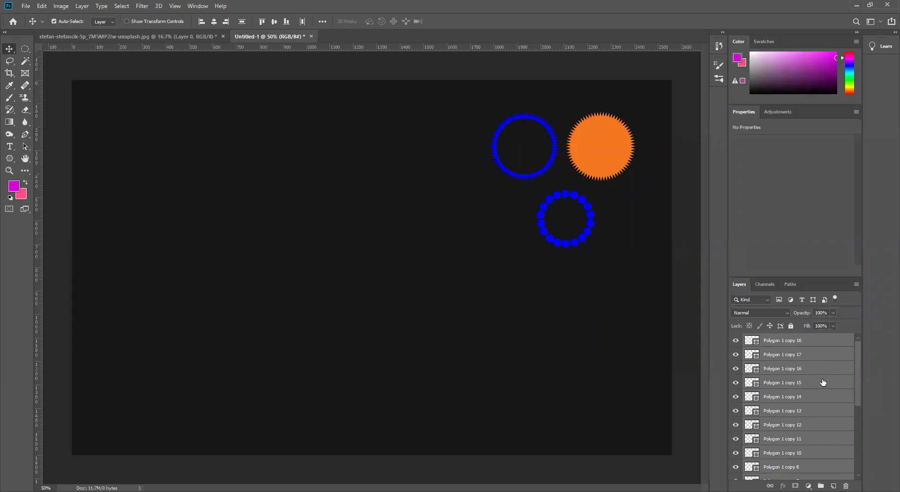
right_click(813, 354)
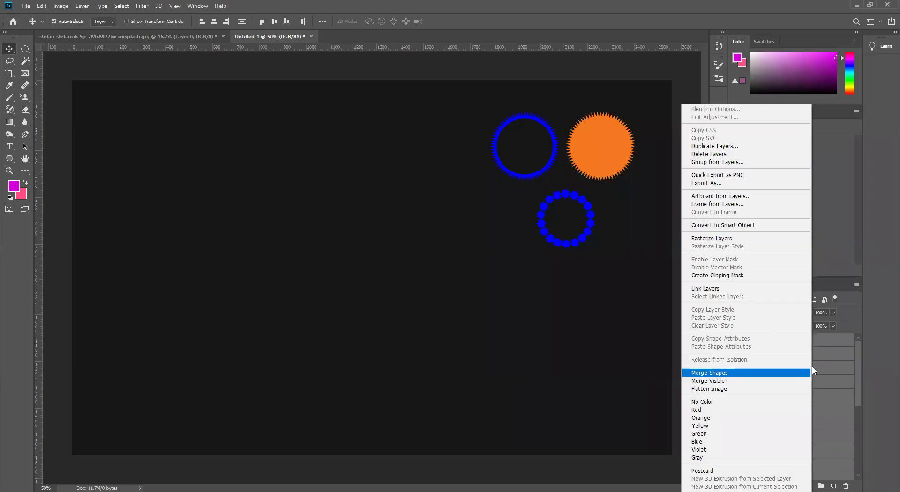
right_click(835, 354)
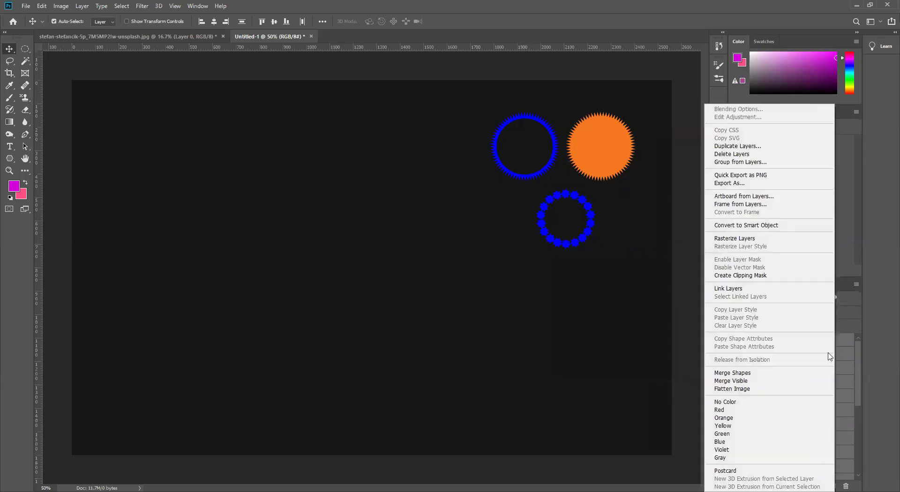
click(667, 415)
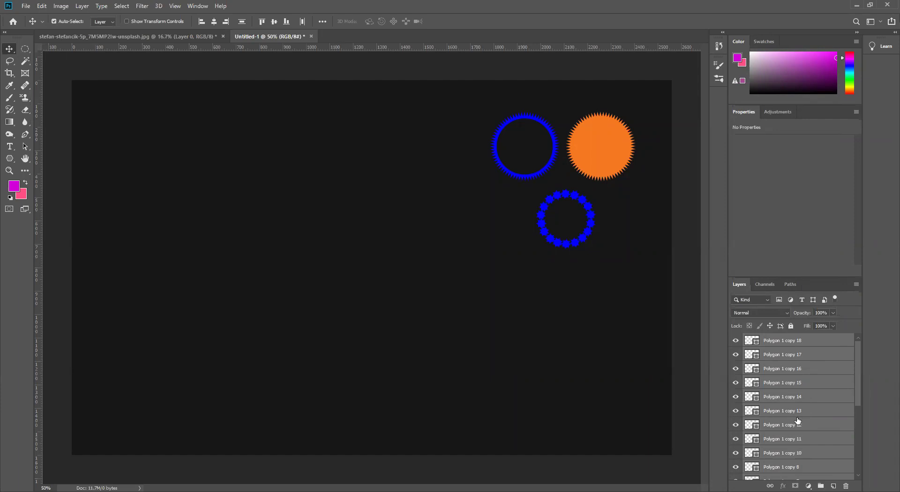
key(ctrl)
key(ctrl+e)
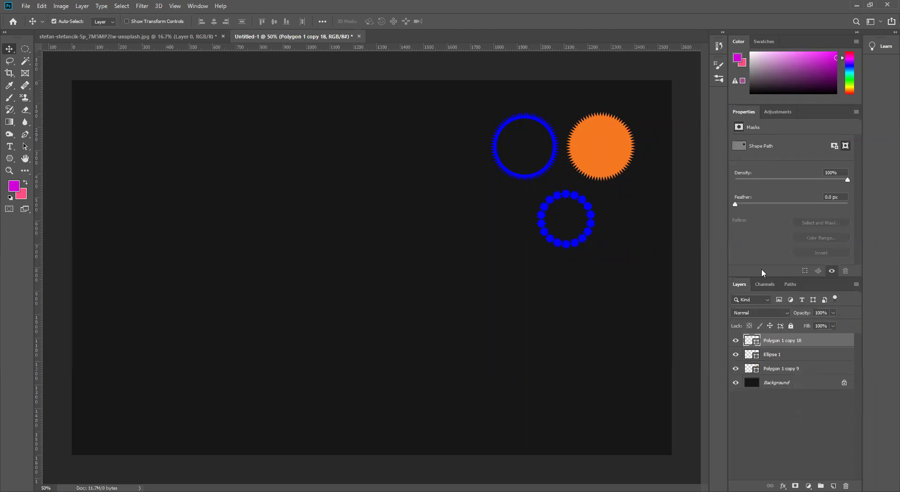
Check the three shape layers by toggling their visibility, and move the orange badge slightly down and to the right
click(735, 341)
click(734, 342)
click(735, 341)
click(735, 341)
click(736, 355)
click(735, 369)
click(735, 369)
drag(610, 155, 621, 161)
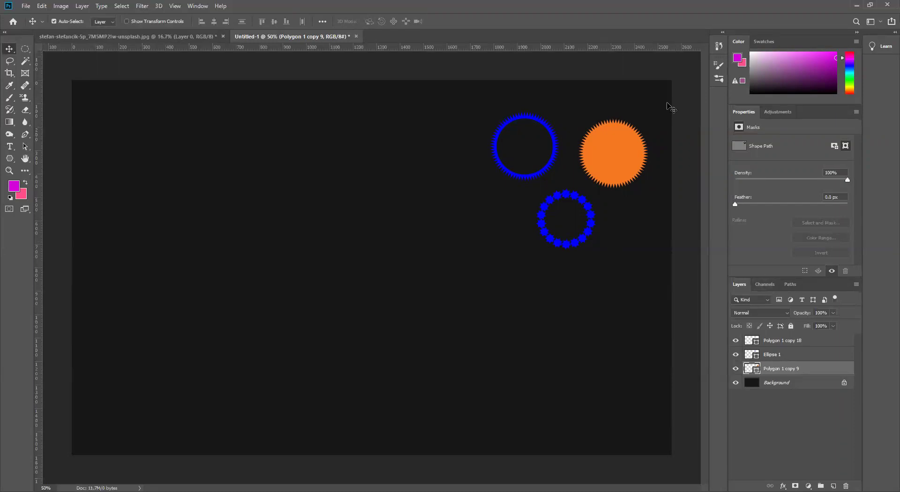
Draw a vertical orange line 15 px thick and about 592 px long on the canvas's left half, and shift it slightly left
click(10, 161)
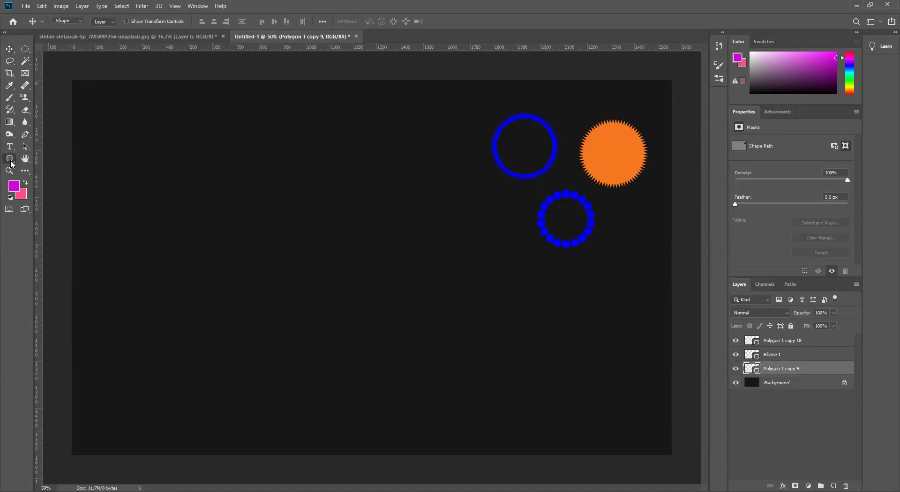
drag(11, 163, 33, 199)
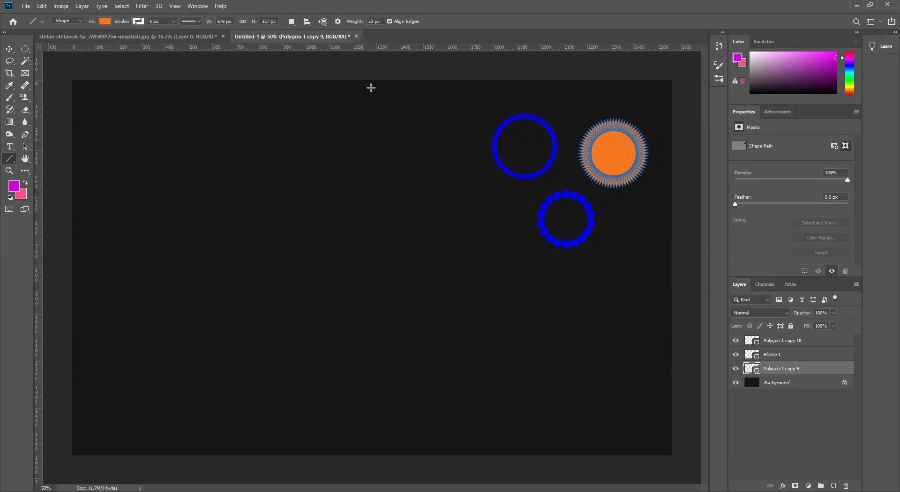
drag(356, 24, 353, 25)
drag(267, 165, 266, 303)
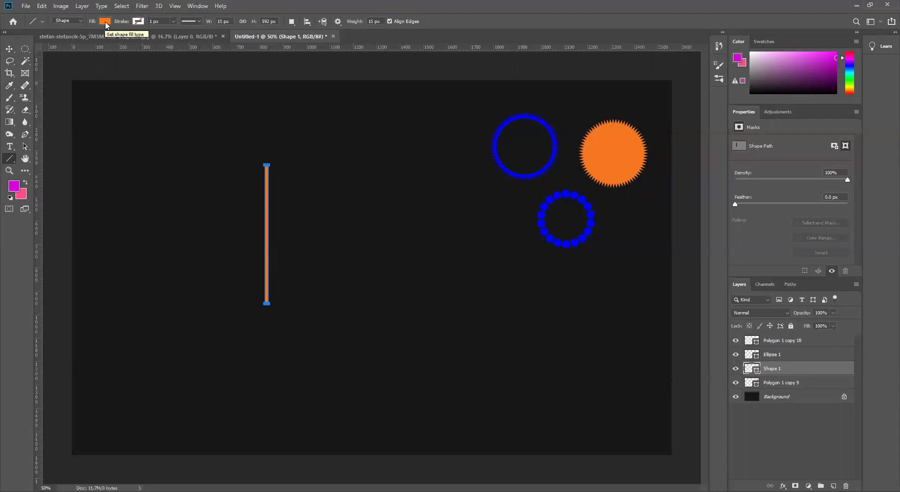
click(10, 50)
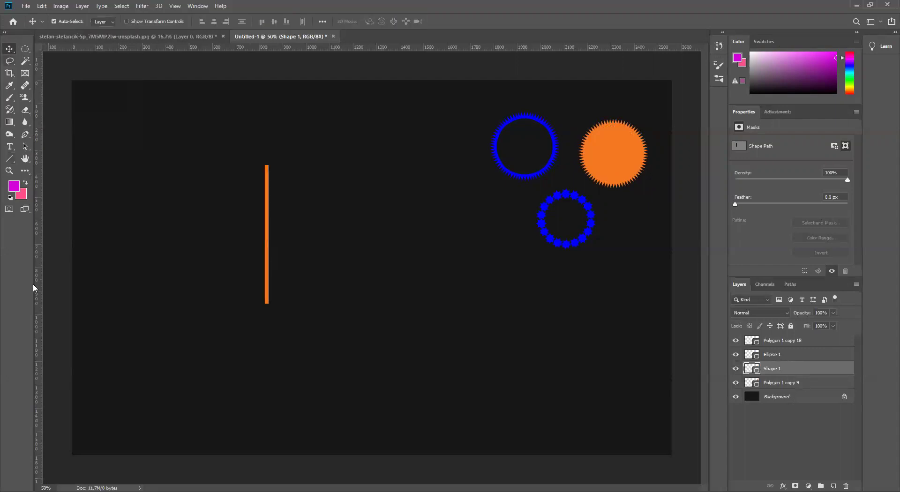
mouse_move(260, 236)
mouse_down()
mouse_move(270, 238)
mouse_move(249, 238)
mouse_up()
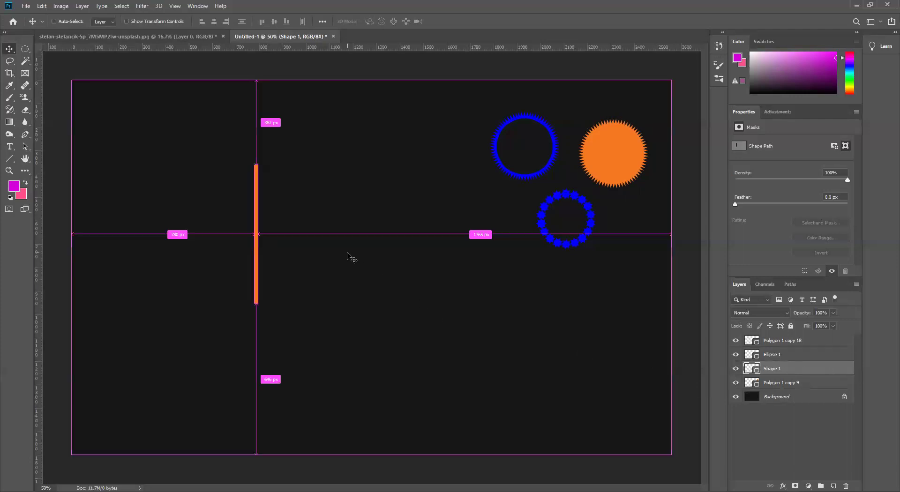
Move the line's transform reference point to its right at X 922 px, Y 542 px, and rotate the line 15° around it
key(ctrl+t)
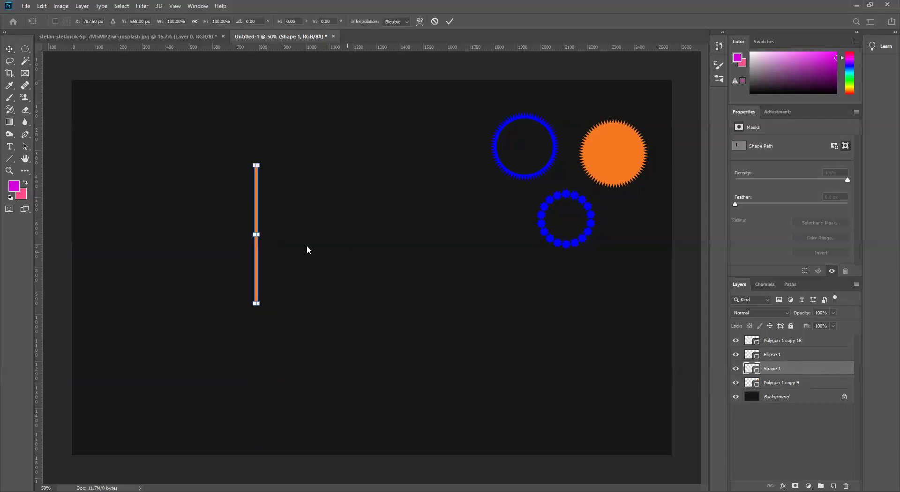
click(256, 213)
drag(256, 213, 287, 207)
drag(287, 206, 288, 206)
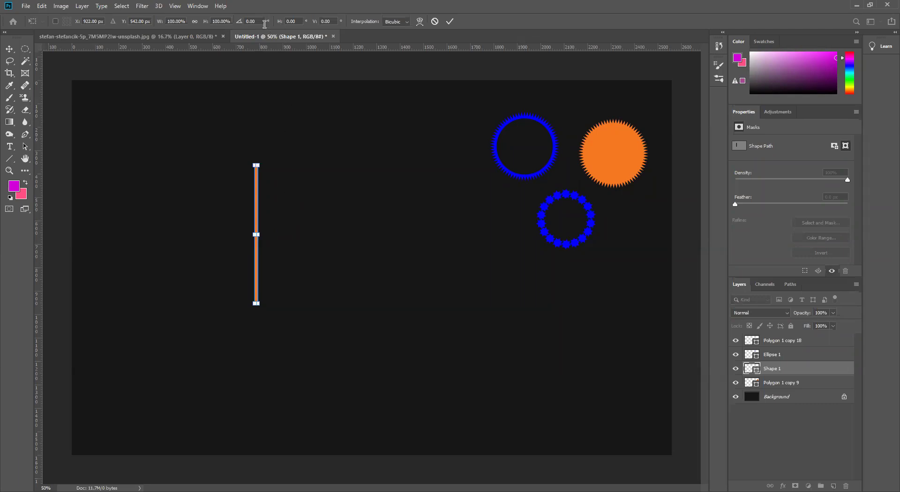
drag(261, 21, 242, 21)
text(15)
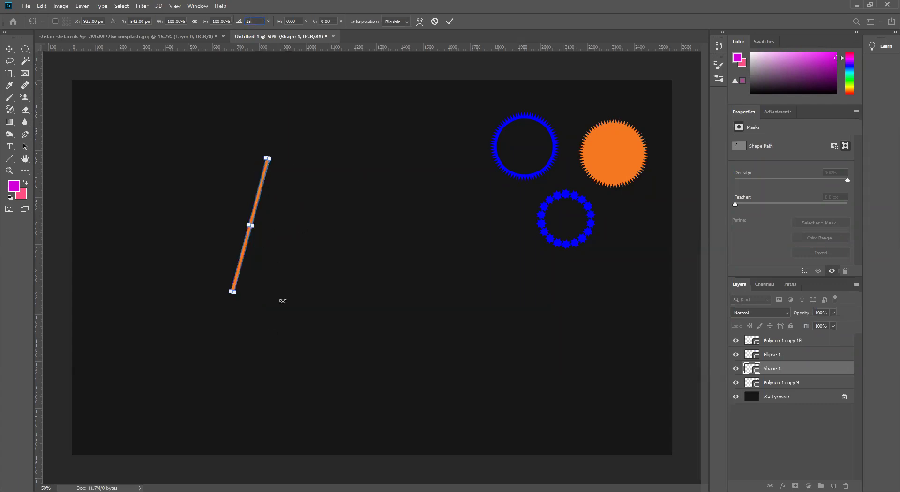
click(450, 23)
key(ctrl)
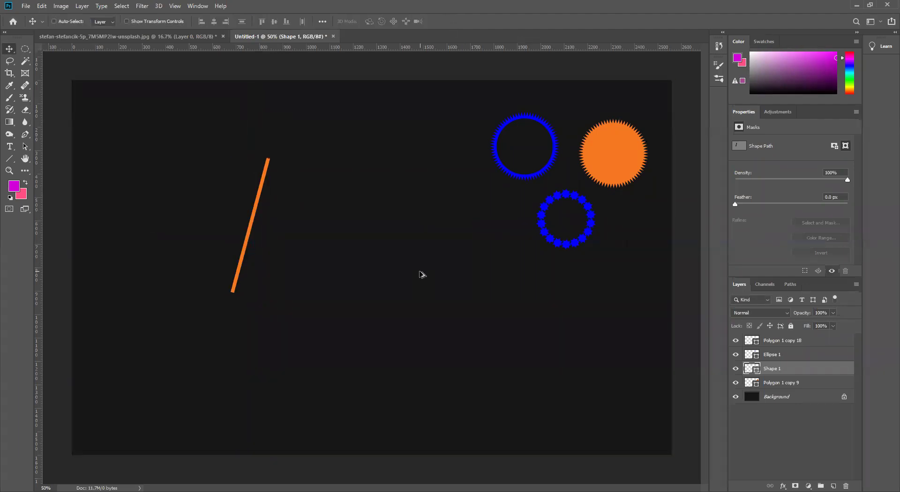
Repeat the 15° rotation on successive copies of the line until they form a complete circular pattern
key(ctrl+alt+shift+t)
key(ctrl+alt+shift+t)
key(ctrl+alt+shift+t)
key(ctrl+alt+shift+t)
key(ctrl+alt+shift+t)
key(ctrl+alt+shift+t)
key(ctrl+alt+shift+t)
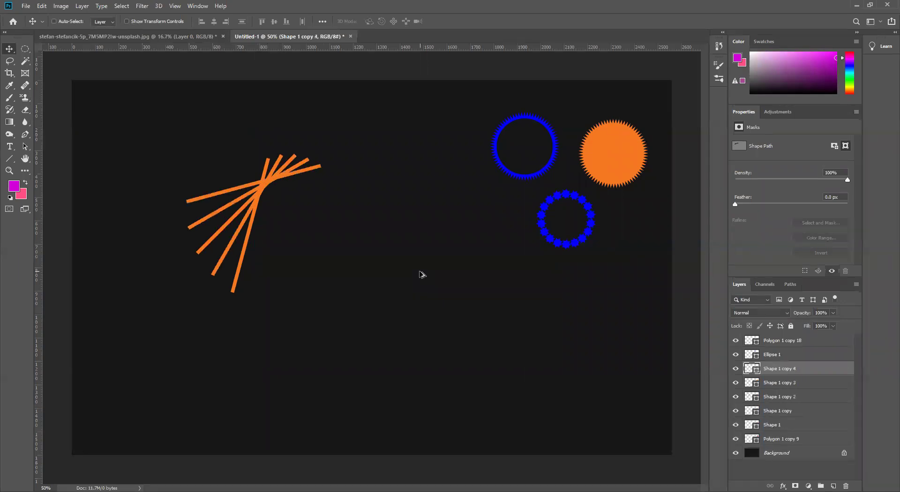
key(ctrl+alt+shift+t)
key(ctrl+alt+shift+t)
key(ctrl+alt+shift+t)
key(ctrl+alt+shift+t)
key(ctrl+alt+shift+t)
key(ctrl+alt+shift+t)
key(ctrl+alt+shift+t)
key(ctrl+alt+shift+t)
key(ctrl+alt+shift+t)
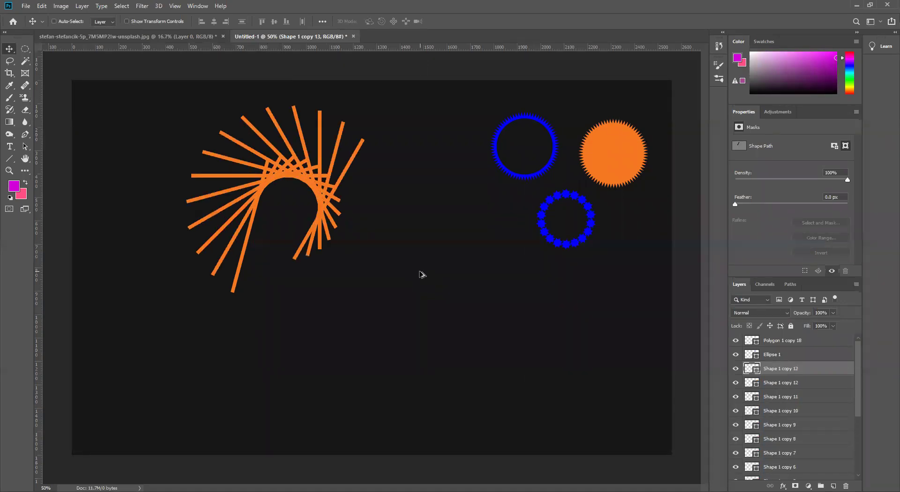
key(ctrl+alt+shift+t)
key(ctrl+alt+shift+t)
key(ctrl+alt+shift+t)
key(ctrl+alt+shift+t)
key(ctrl+alt+shift+t)
key(ctrl+alt+shift+t)
key(ctrl+alt+shift+t)
key(ctrl+alt+shift+t)
key(ctrl+alt+shift+t)
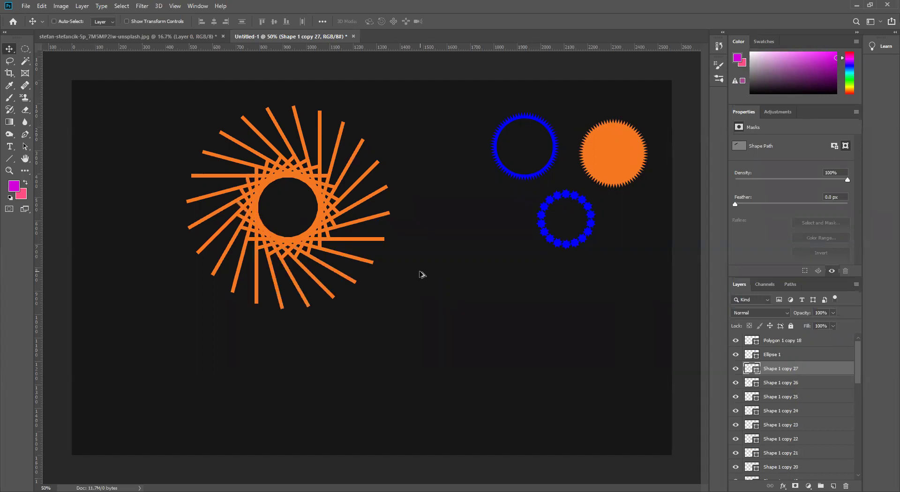
Select all lines of the circular pattern and move them together slightly down and to the right
key(ctrl)
drag(157, 112, 390, 347)
drag(326, 203, 339, 237)
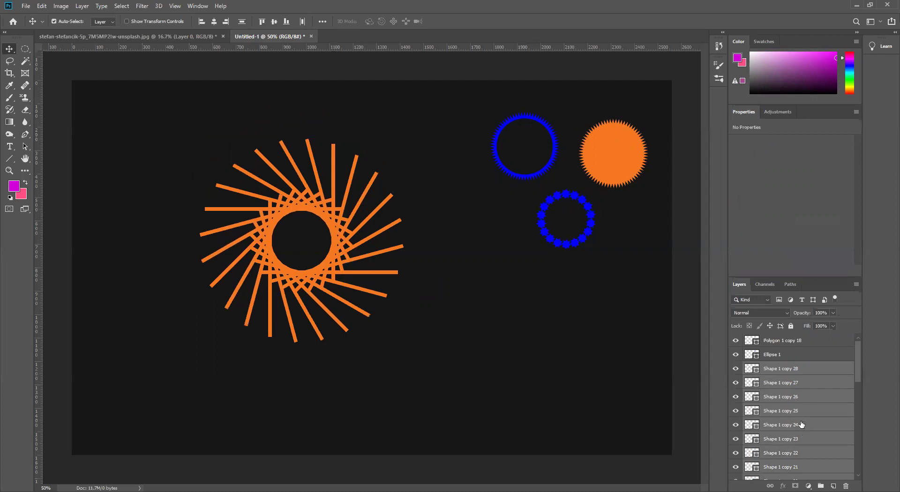